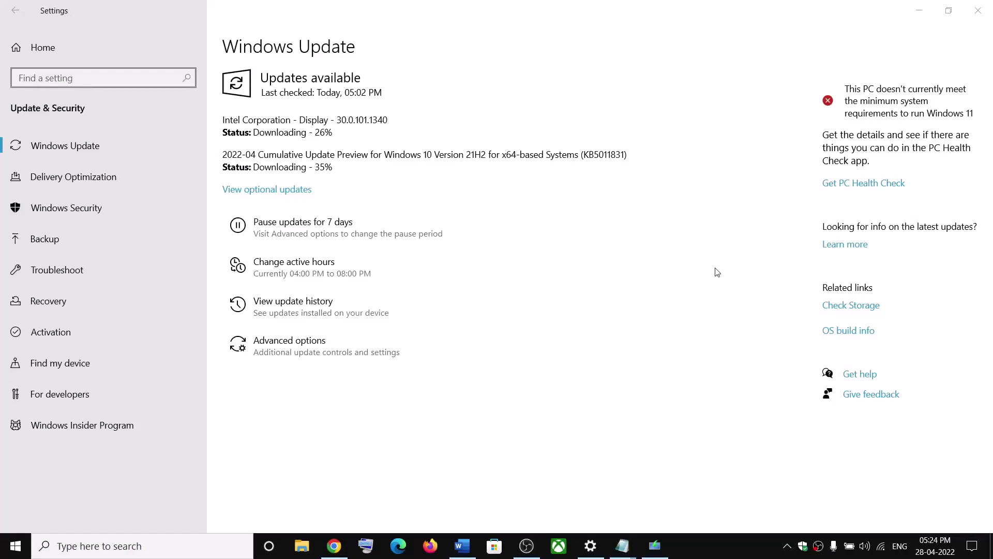
Step: Highlight the KB5011831 number and the words 'Update Troubleshooter' in the Word notes
double_click(597, 155)
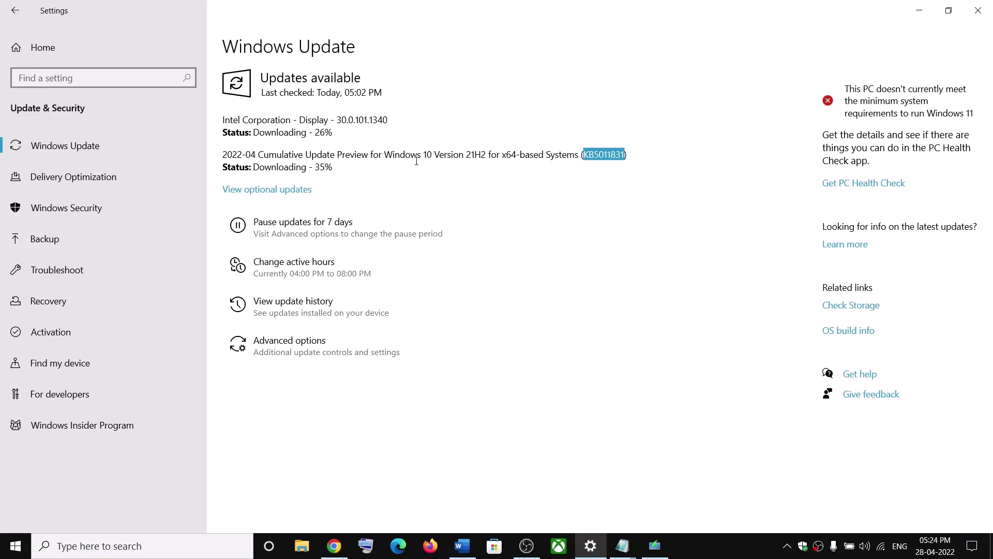
left_click(561, 413)
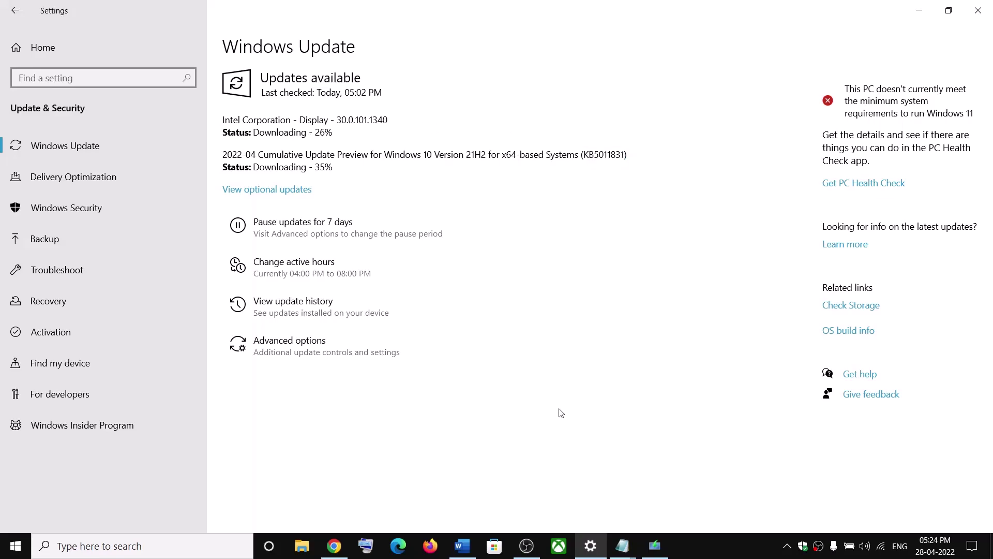
left_click(462, 545)
scroll(492, 304, "up", 10)
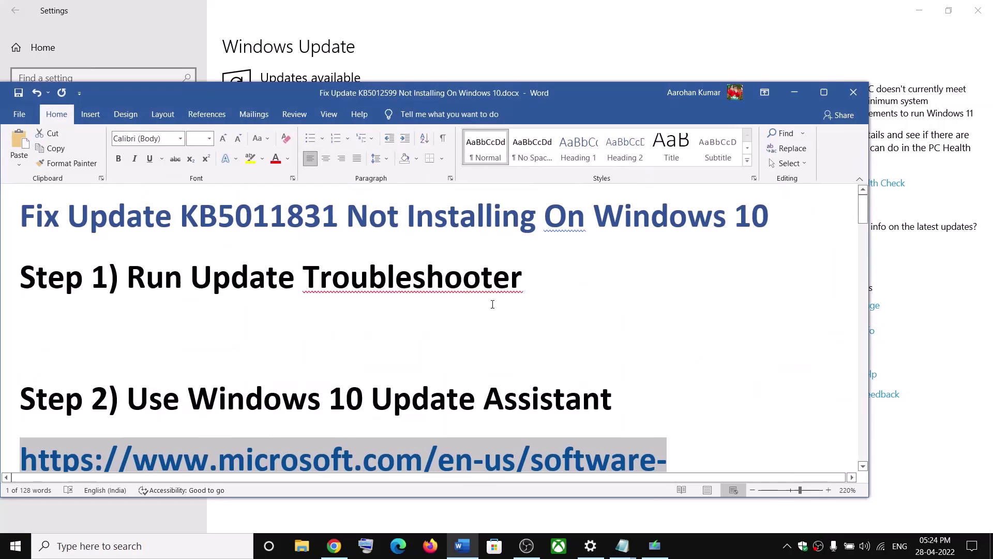
left_click_drag(263, 282, 522, 283)
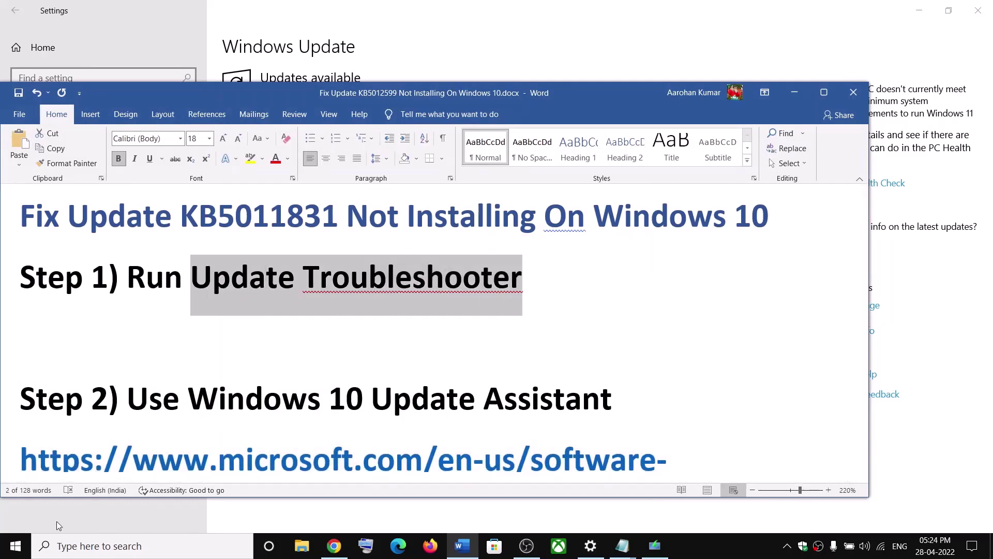
Step: Run the Windows Update troubleshooter from Update & Security's additional troubleshooters
left_click(14, 551)
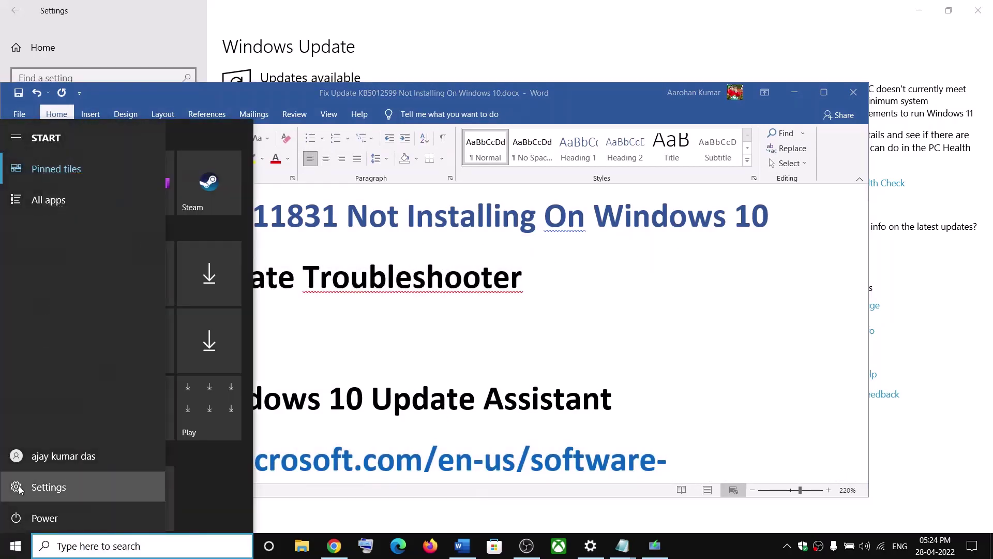
left_click(22, 486)
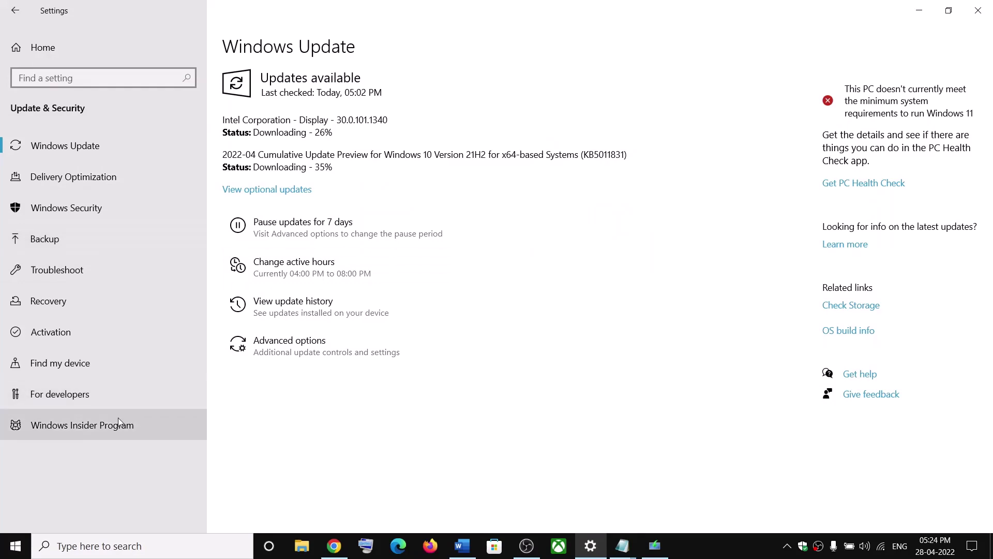
left_click(43, 57)
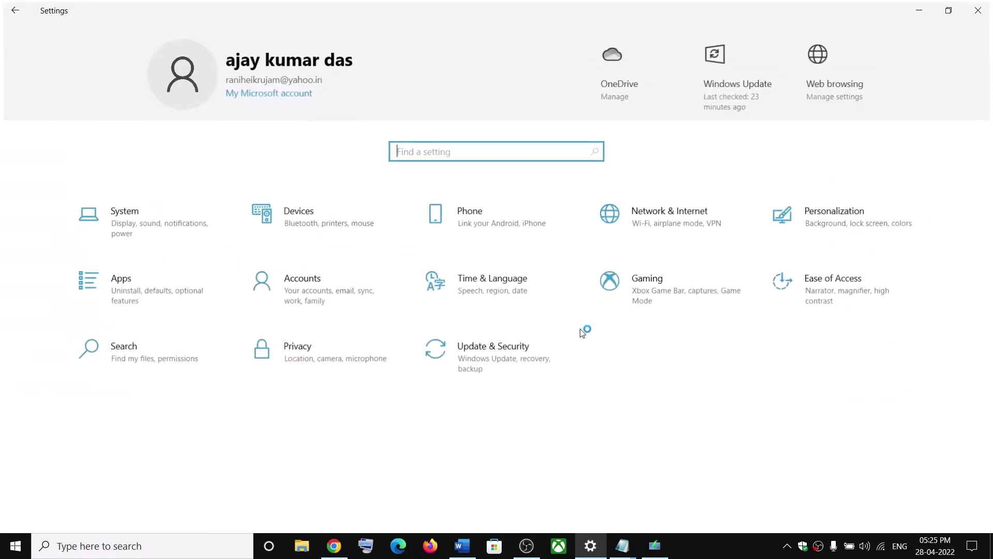
left_click(509, 360)
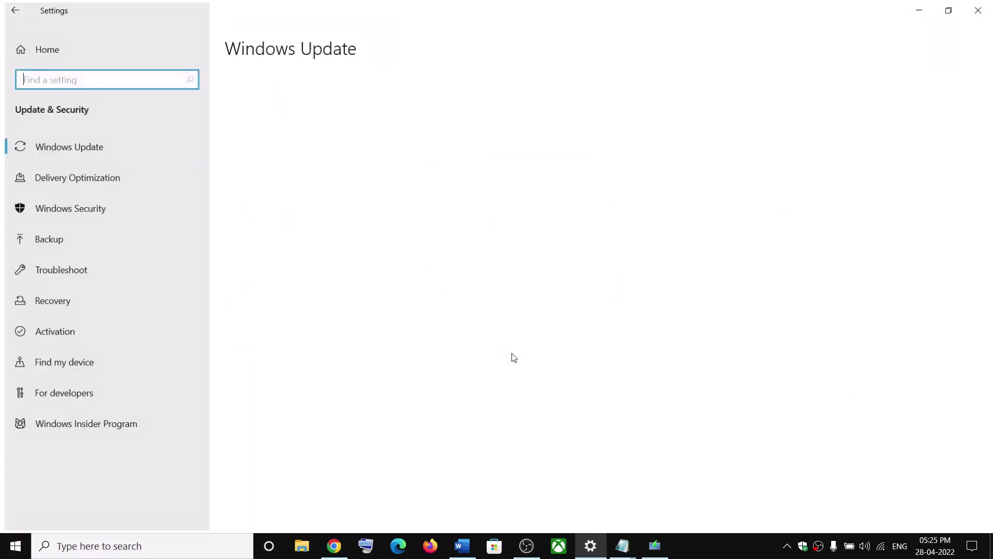
left_click(79, 269)
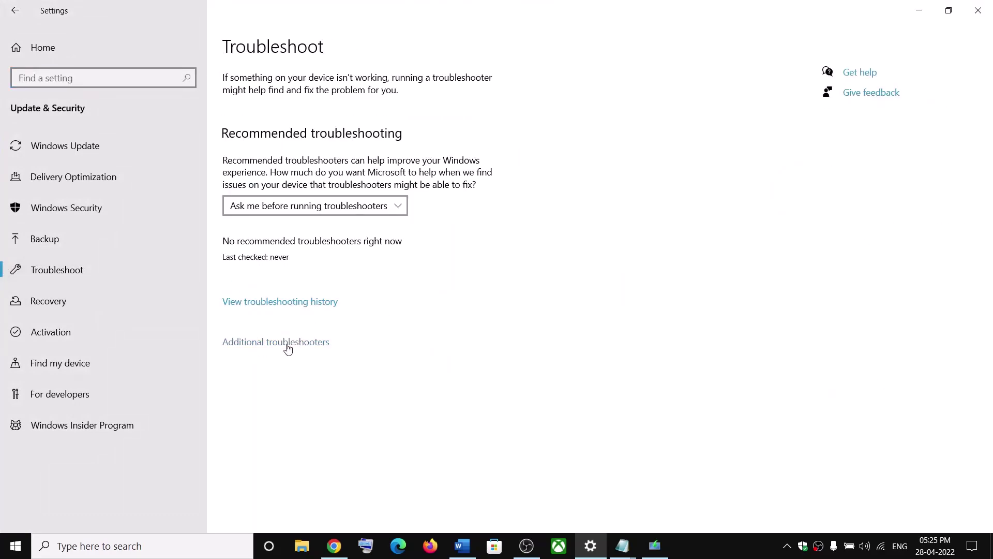
left_click(288, 344)
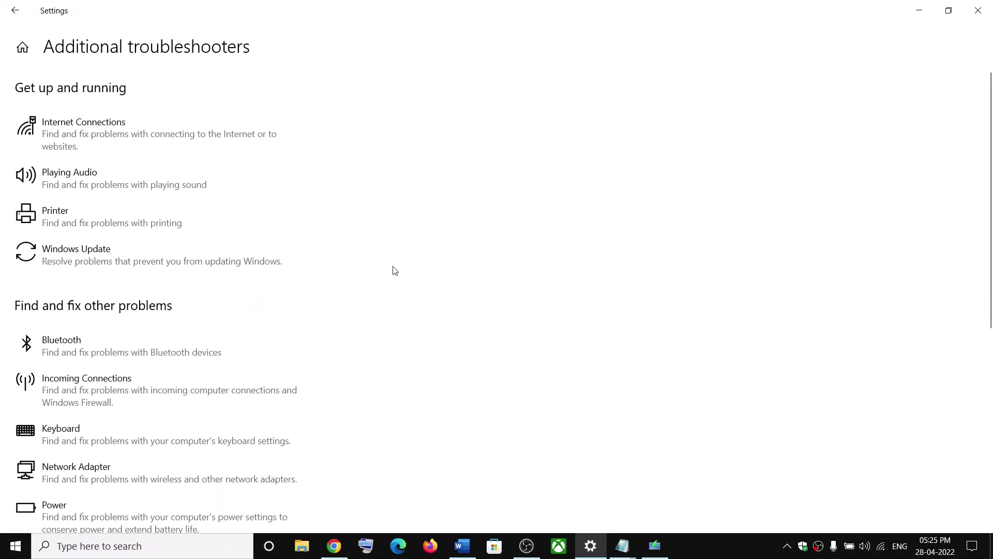
left_click(164, 267)
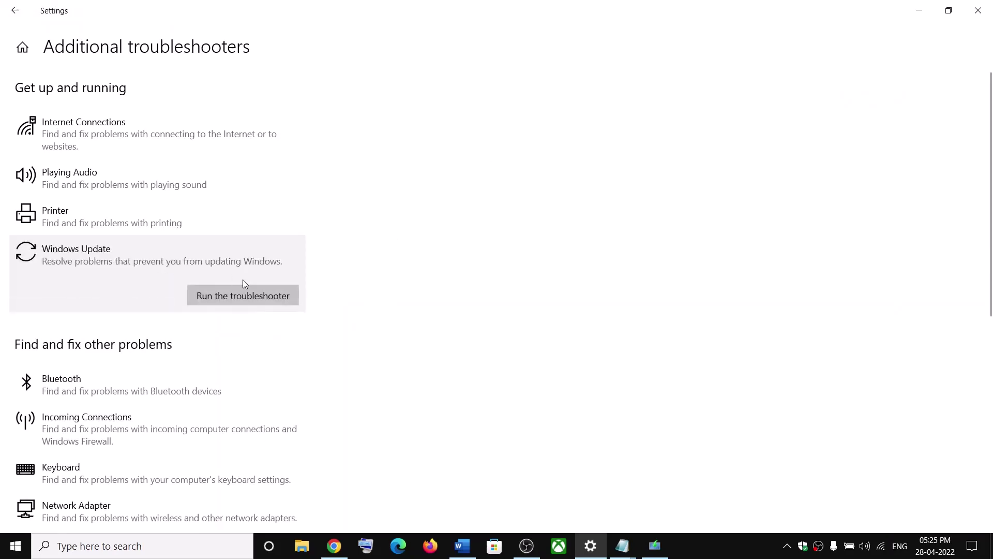
left_click(236, 297)
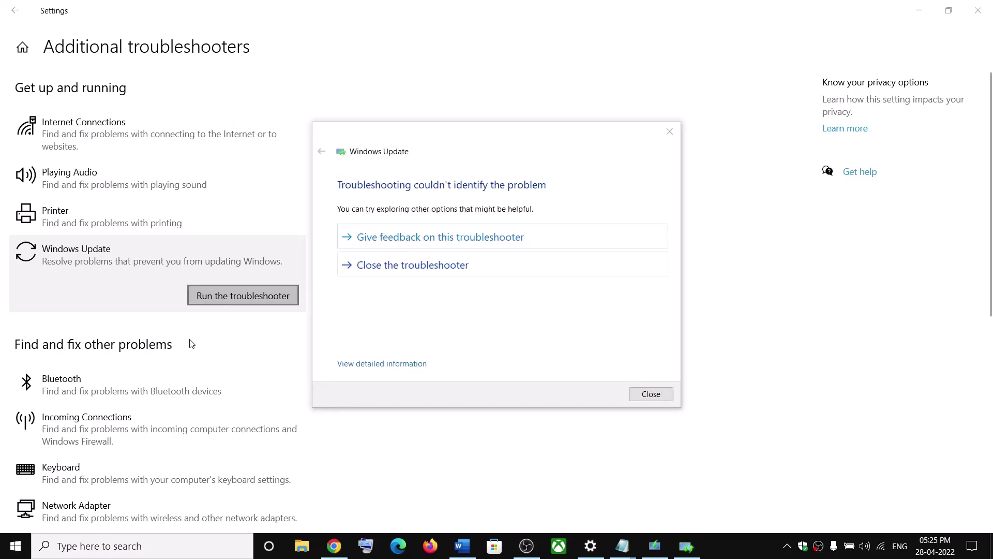
Step: Bring up the Start menu power options, then dismiss them and return to Settings
left_click(2, 554)
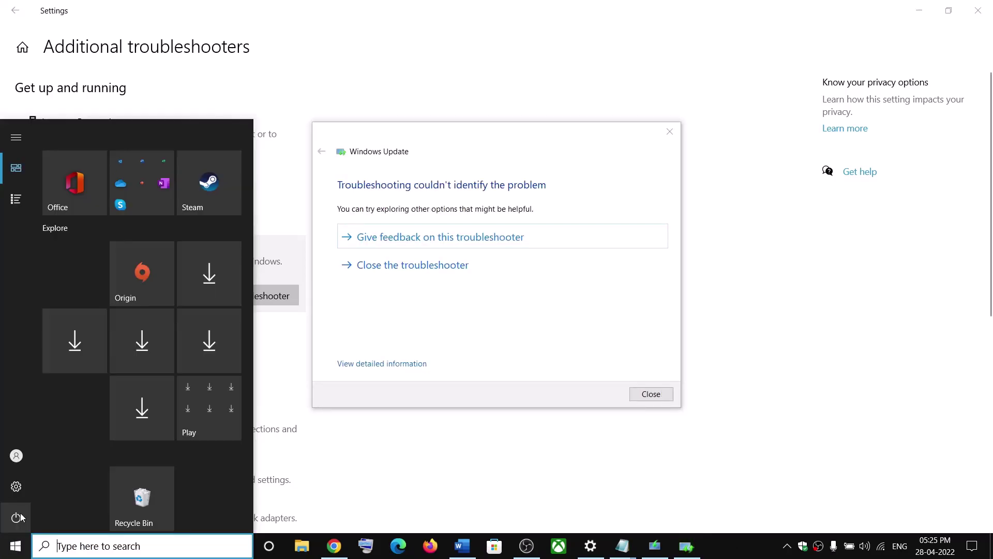
left_click(41, 515)
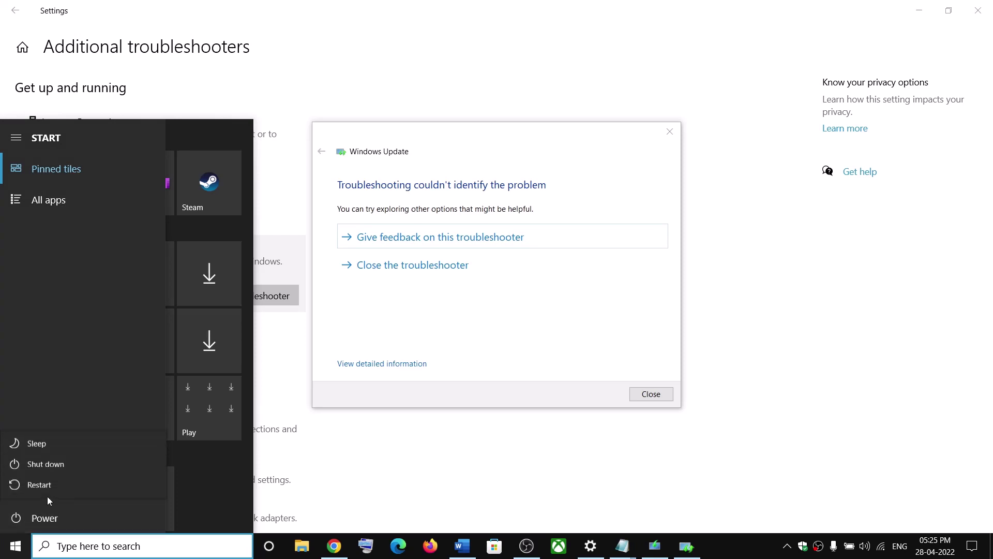
left_click(762, 314)
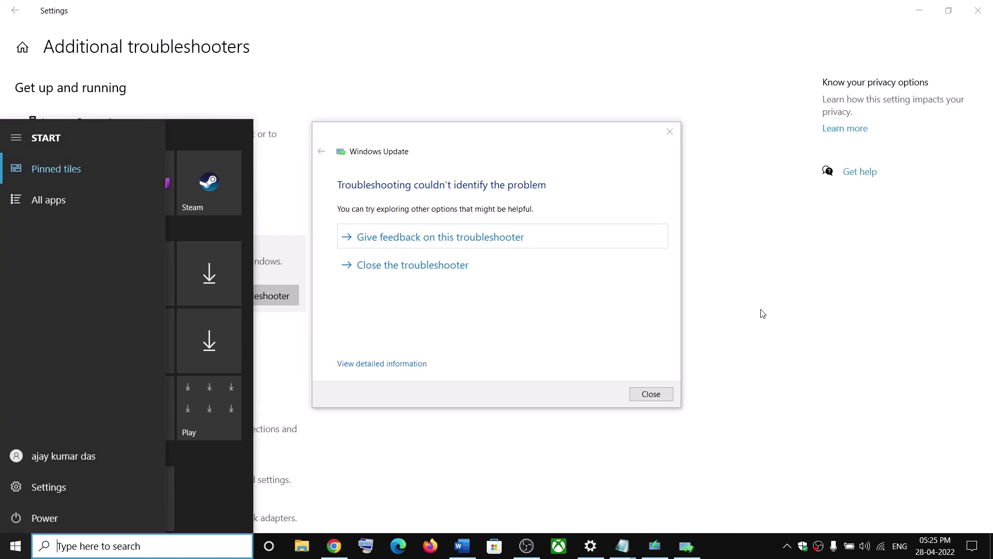
left_click(763, 314)
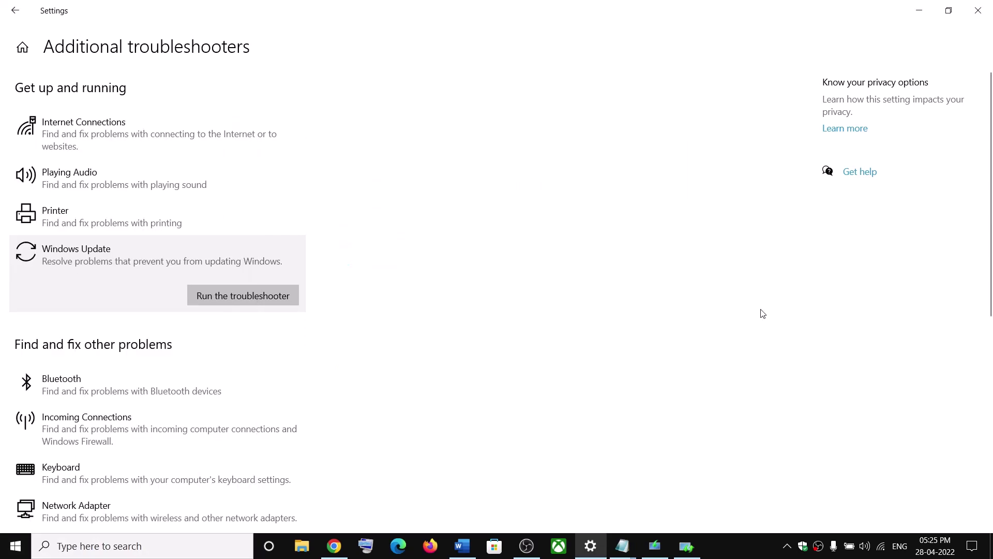
Step: Copy the Step 2 Windows 10 download link from the Word notes
left_click(463, 546)
scroll(440, 353, "down", 2)
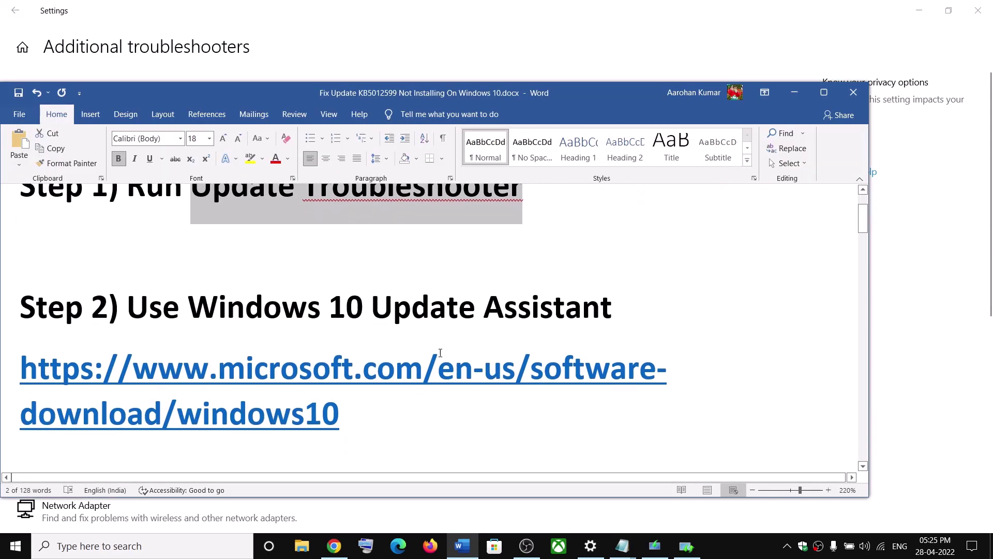
triple_click(364, 411)
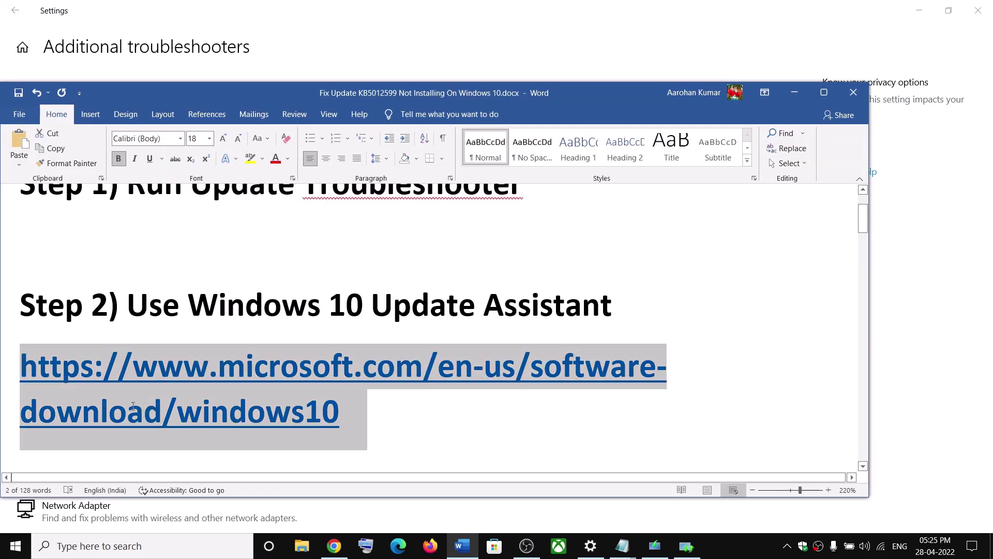
right_click(188, 406)
left_click(206, 198)
Step: Launch the downloaded Windows10Upgrade9252 Update Assistant from Chrome, allowing it past SmartScreen
left_click(334, 546)
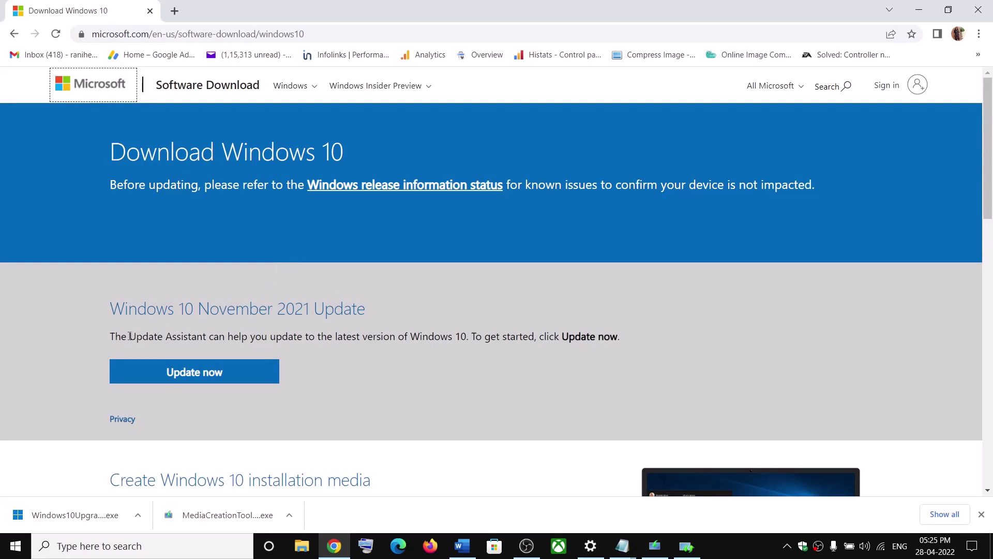
left_click_drag(130, 337, 191, 337)
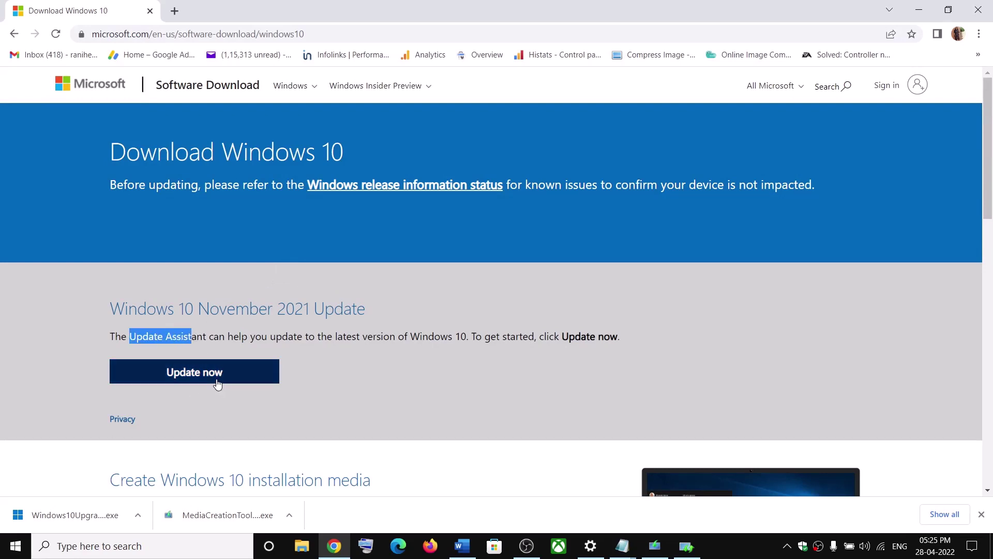
left_click(65, 515)
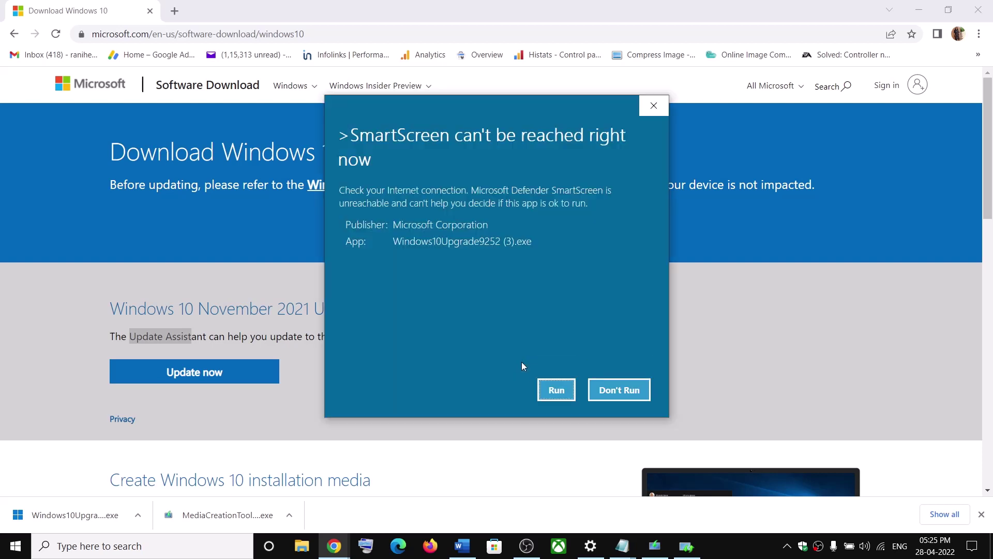
left_click(557, 391)
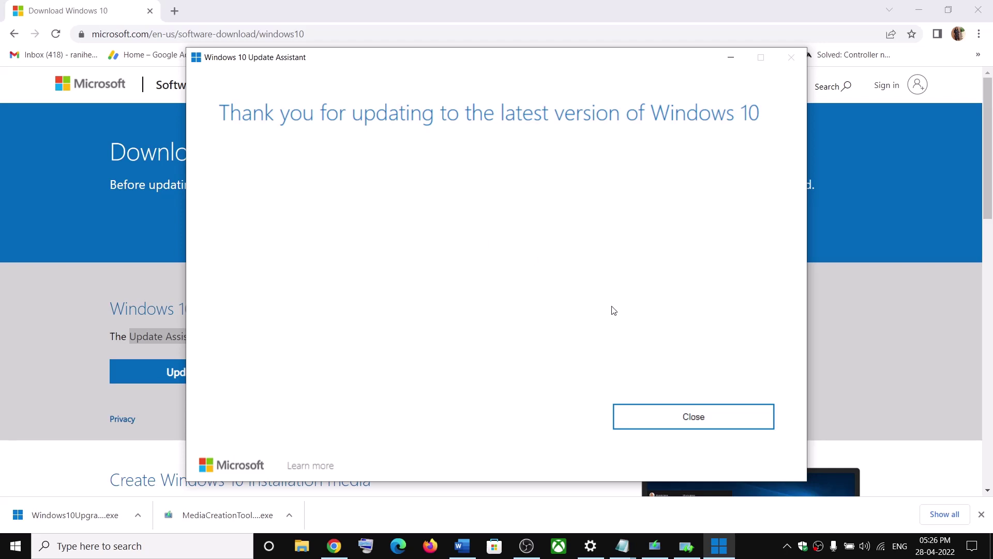
Step: Close the finished Windows 10 Update Assistant
left_click(693, 414)
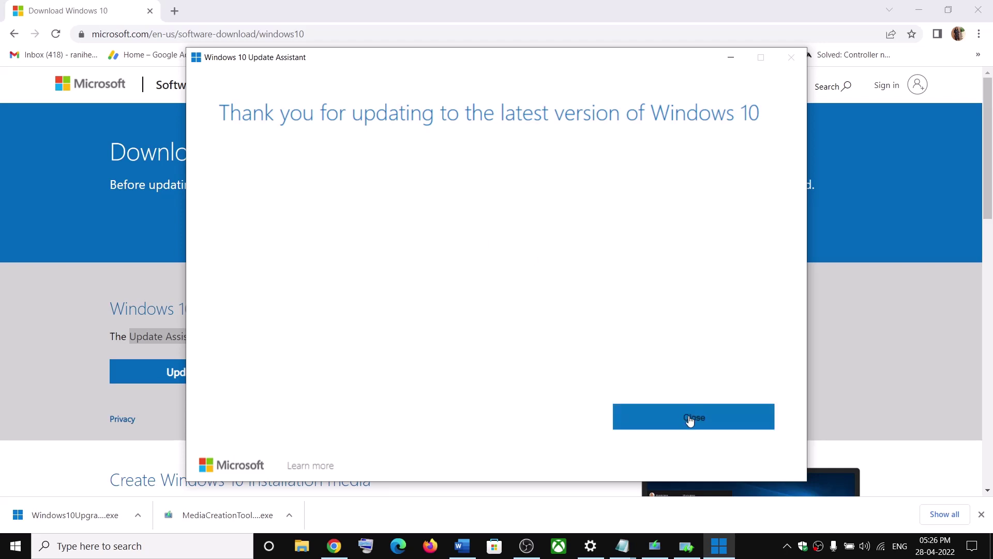
Step: Select Step 3's reset commands in Word, from SC config trustedinstaller to net start appidsvc
left_click(465, 544)
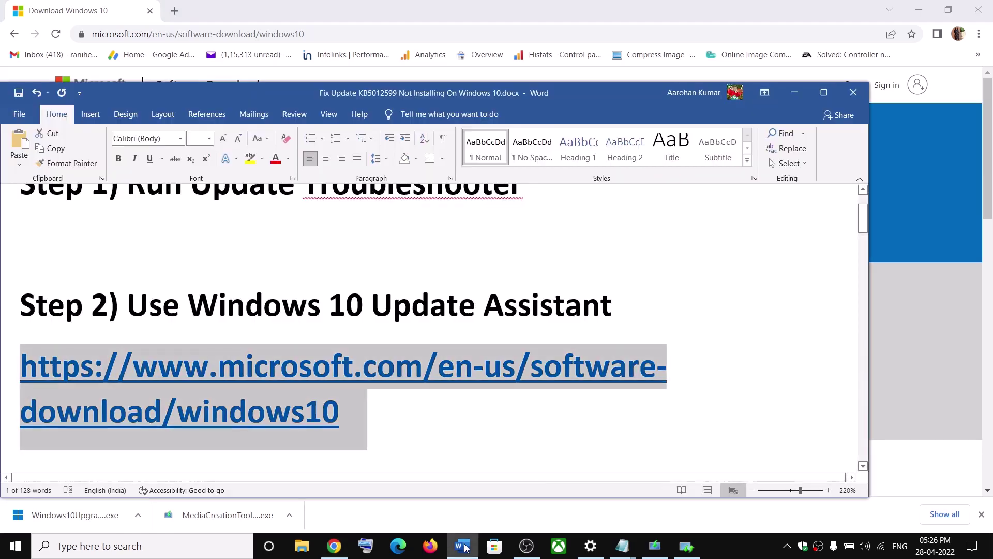
scroll(350, 344, "down", 6)
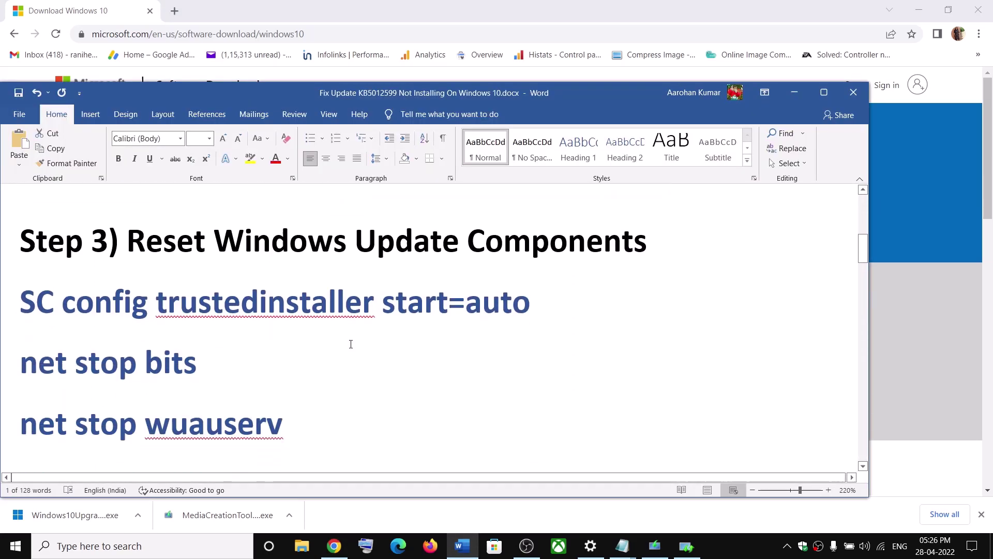
scroll(317, 311, "up", 1)
scroll(316, 310, "up", 1)
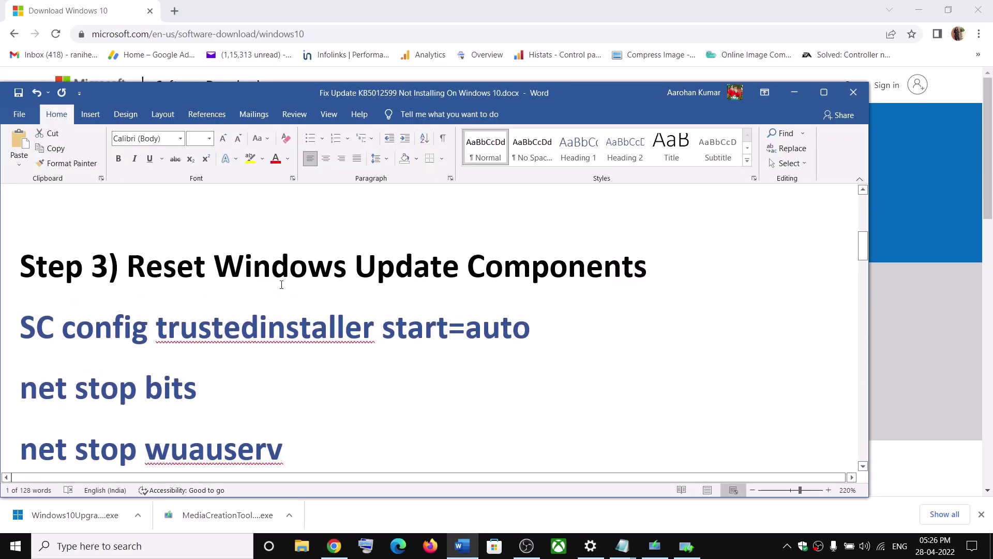
left_click_drag(22, 326, 192, 288)
right_click(191, 285)
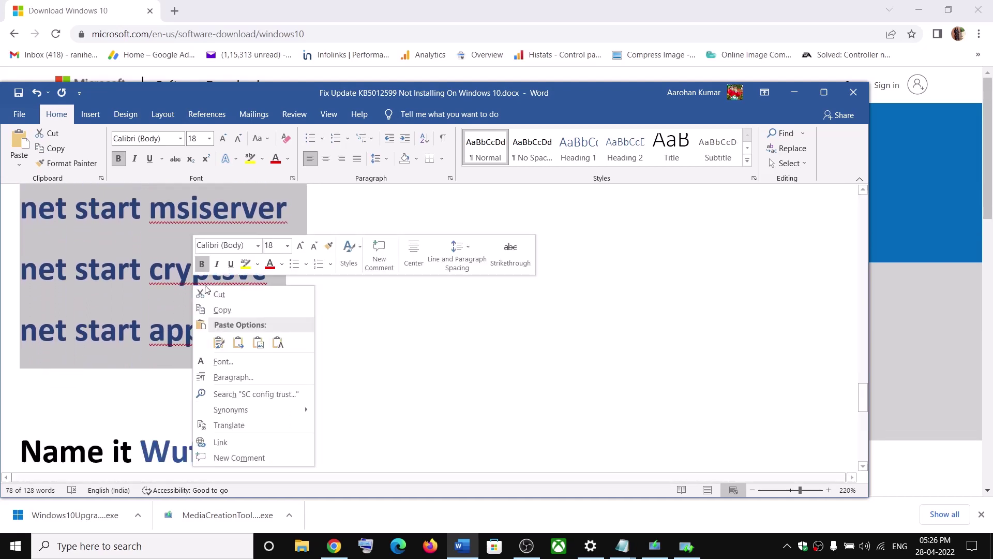
Step: Copy the reset commands and paste them into a new Notepad note
left_click(222, 310)
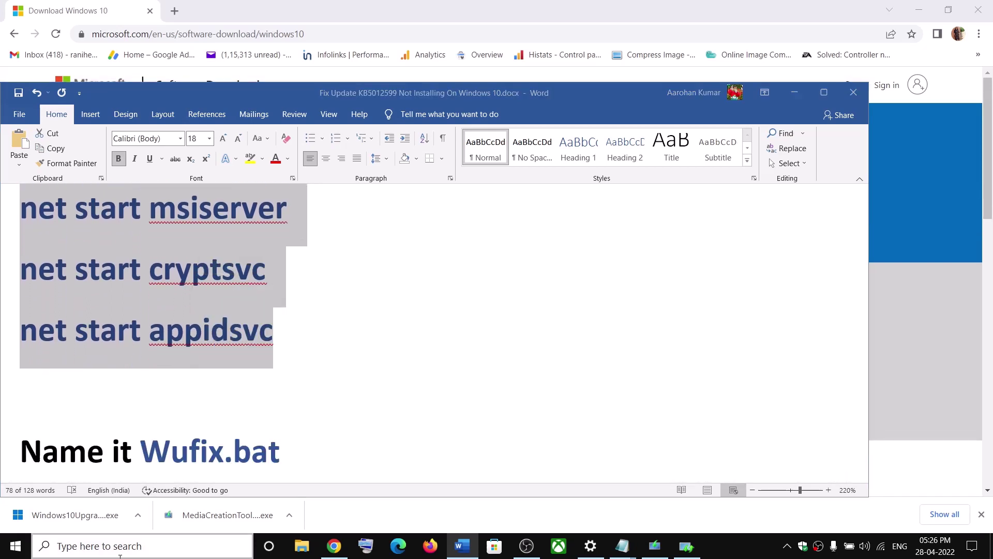
left_click(135, 543)
type("note")
key("Return")
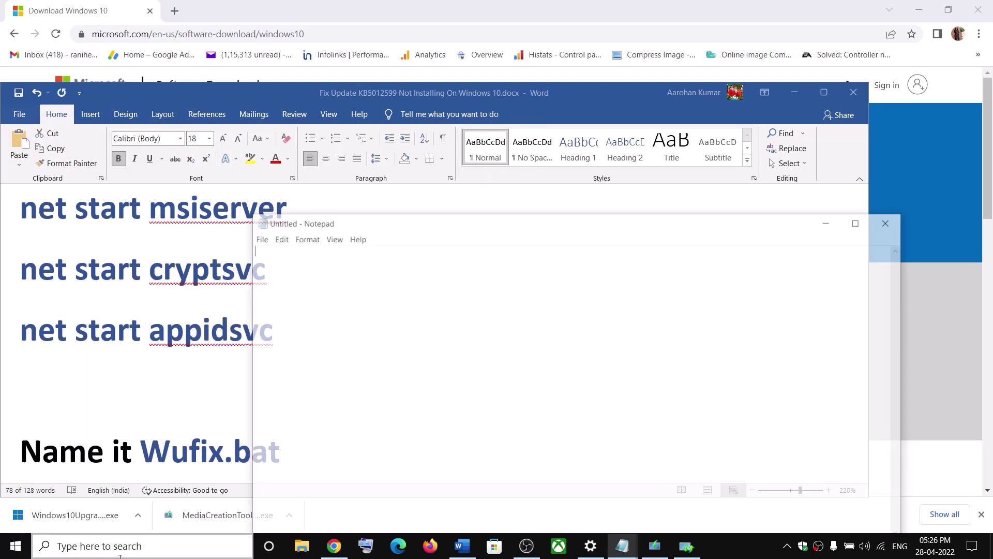
right_click(316, 301)
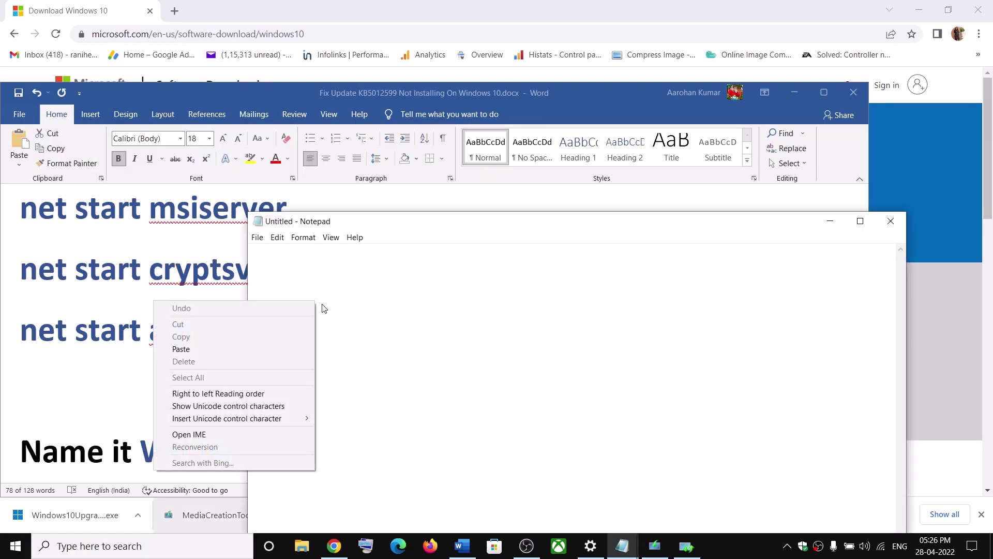
left_click(200, 350)
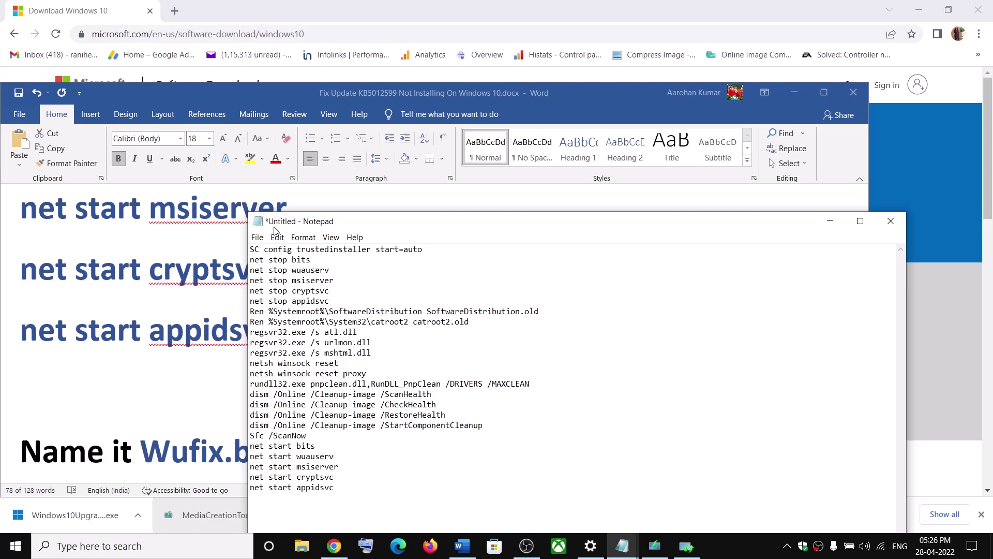
Step: Save the note as Wufix.bat with All Files type, copying the name from the guide
left_click(257, 237)
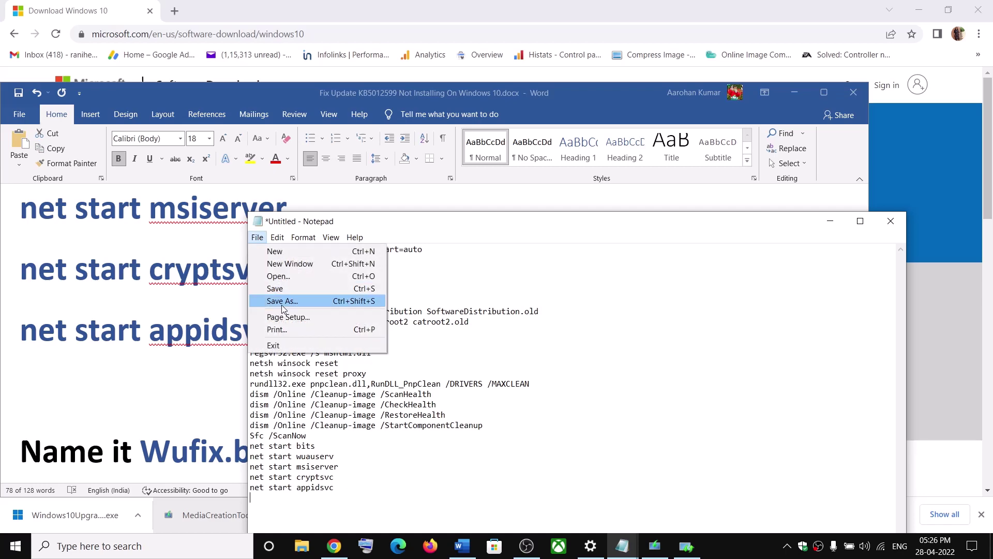
left_click(283, 302)
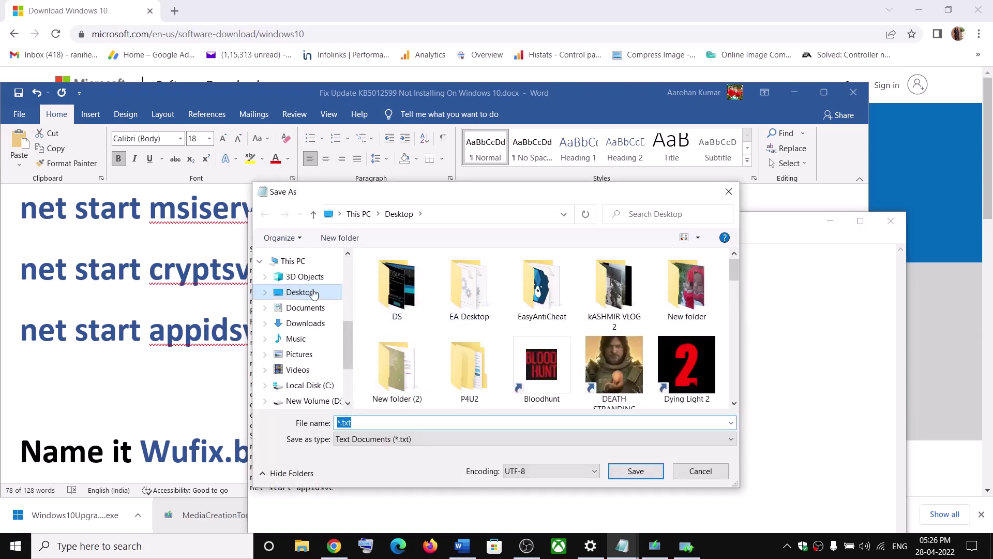
left_click(153, 414)
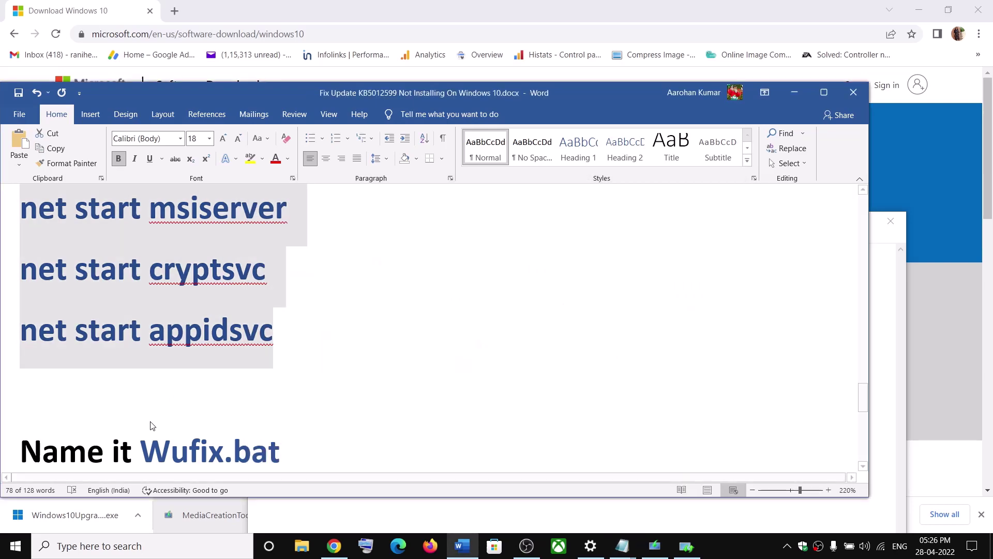
left_click_drag(142, 449, 280, 453)
right_click(233, 452)
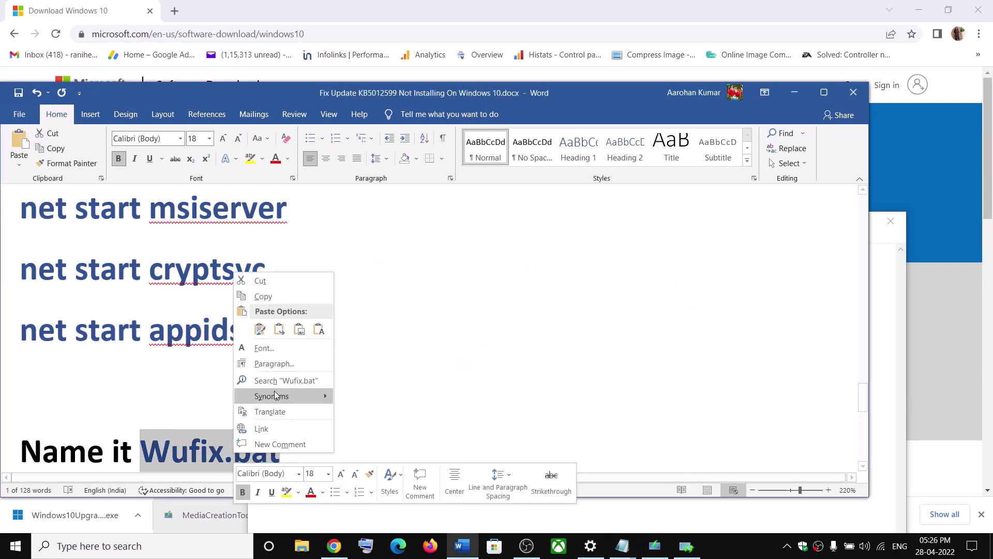
left_click(260, 296)
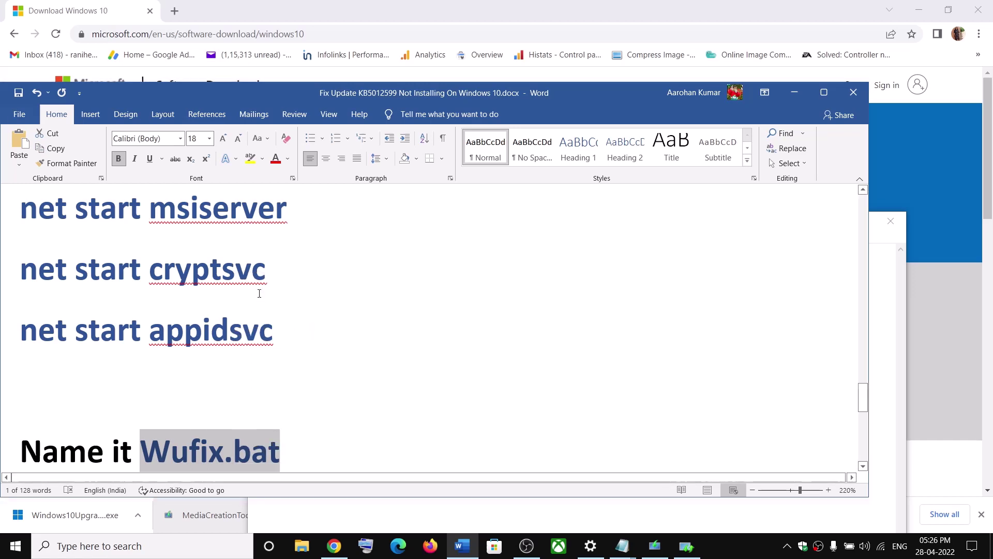
key("alt+Tab")
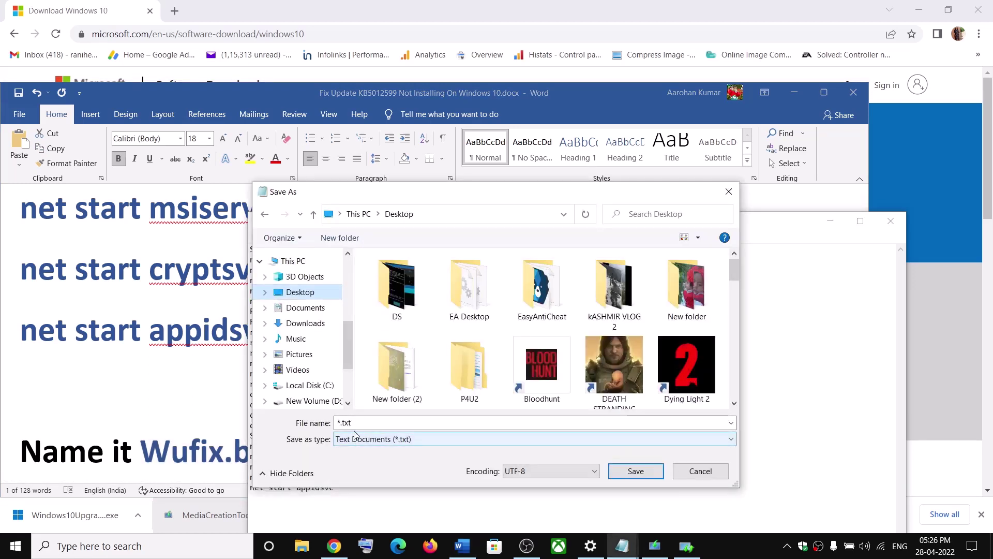
double_click(331, 425)
key("ctrl+v")
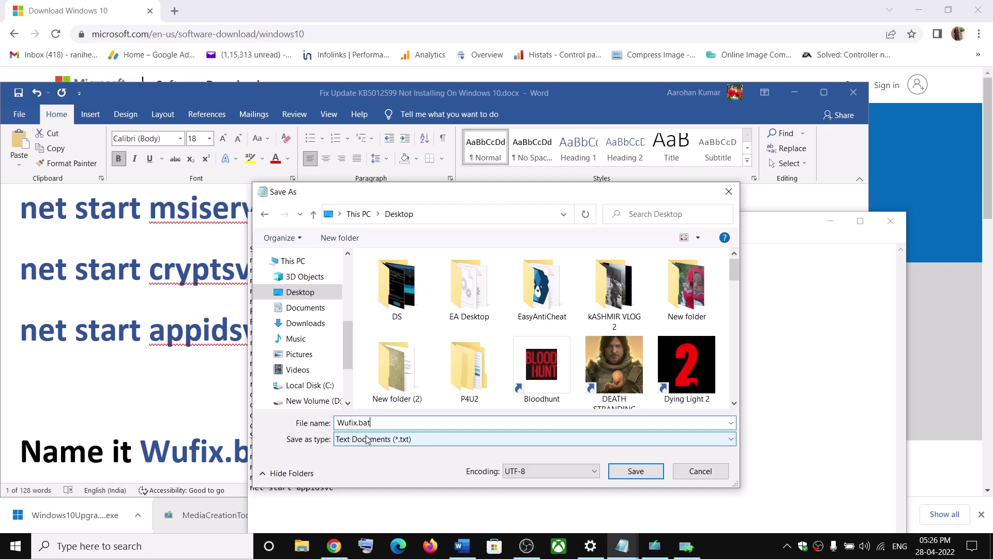
left_click(356, 440)
left_click(365, 463)
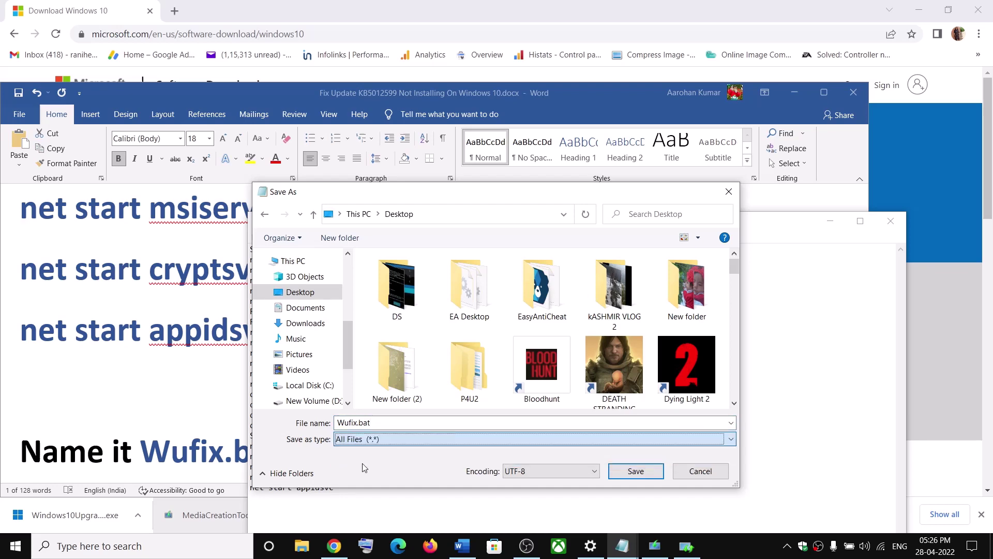
left_click(636, 472)
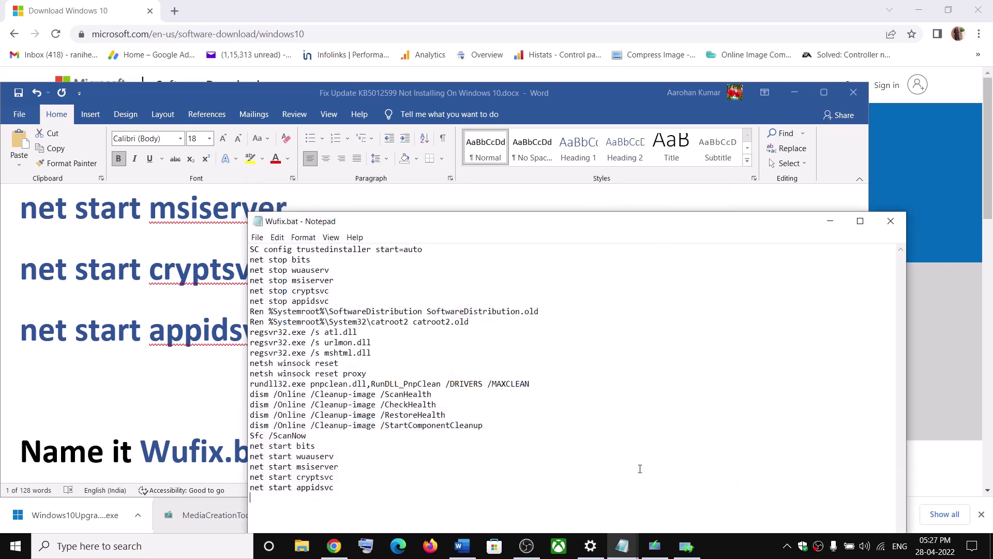
Step: Close Notepad and run Wufix.bat from the desktop as administrator
left_click(883, 223)
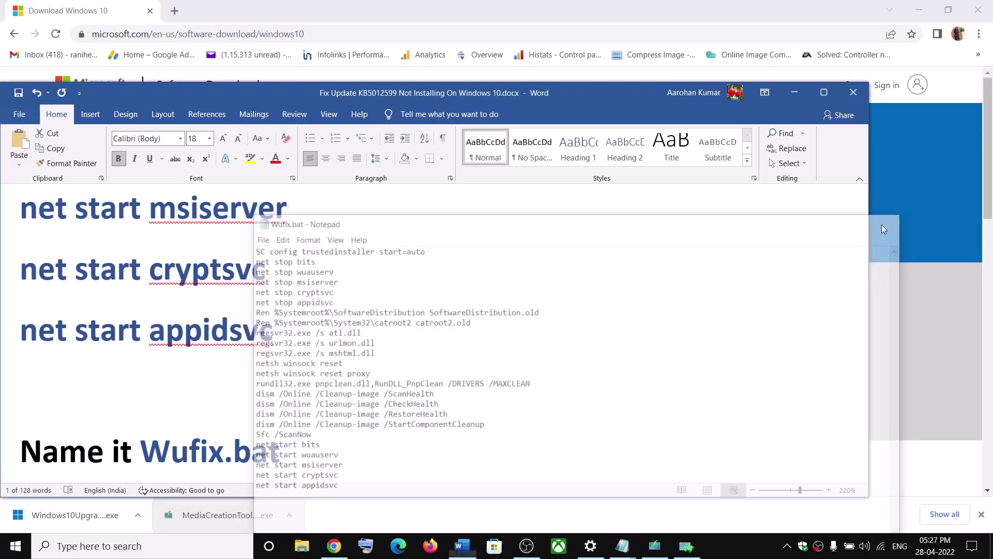
key("super+d")
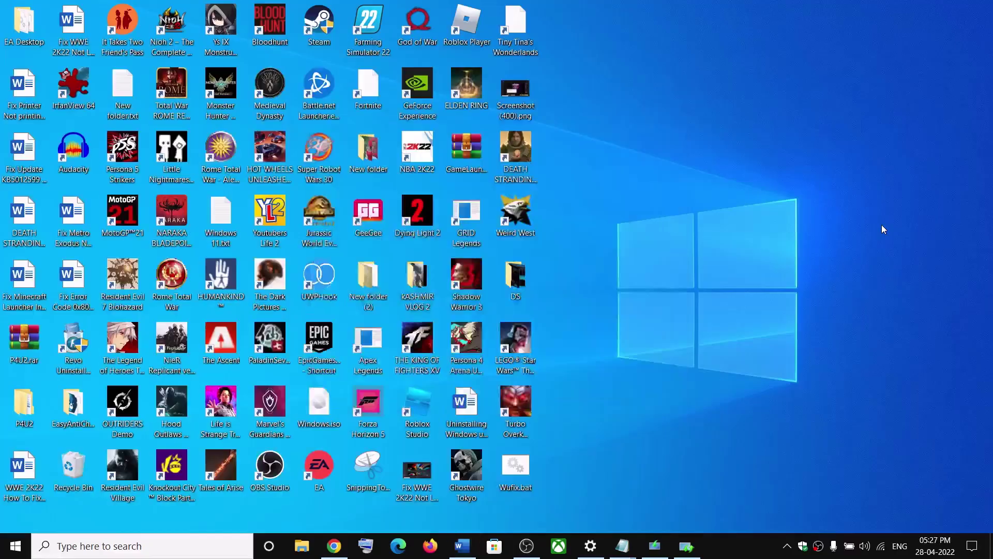
right_click(522, 473)
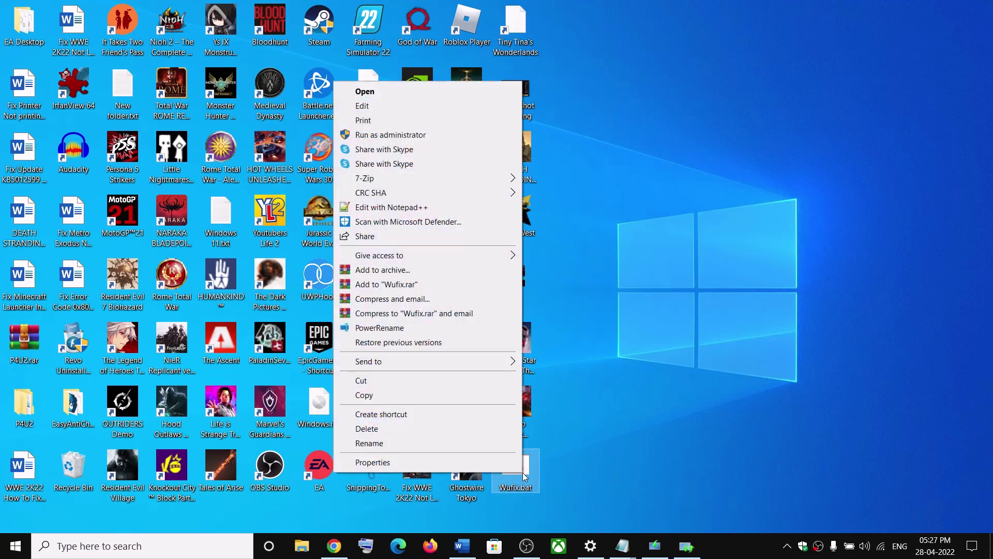
left_click(428, 136)
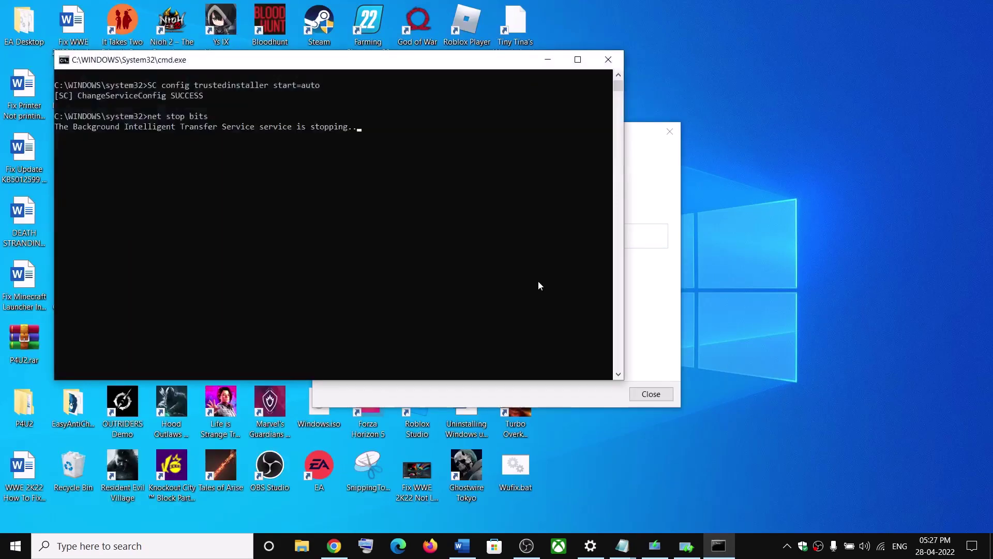
left_click_drag(354, 61, 477, 111)
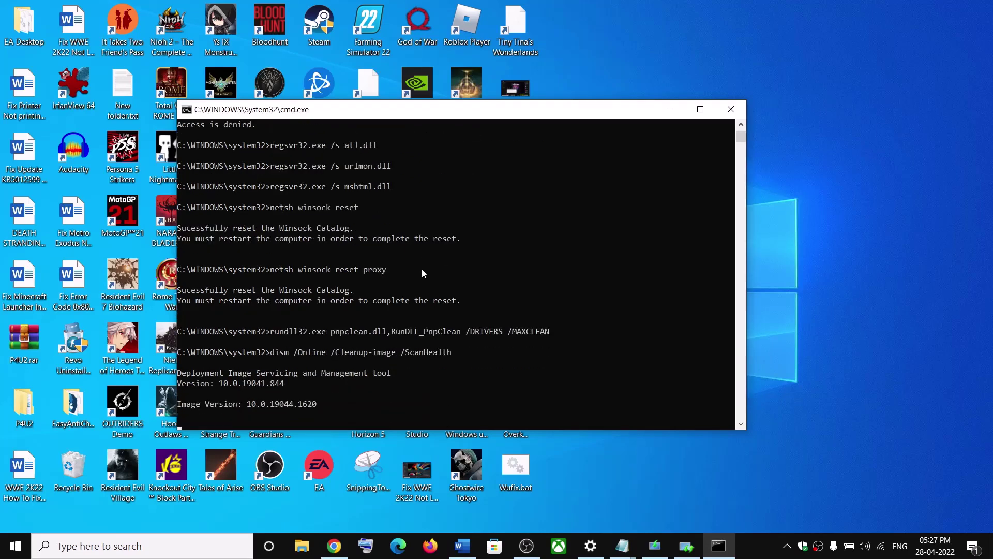
Step: Show the Start menu's sleep, shut down and restart choices, then dismiss them
left_click(11, 550)
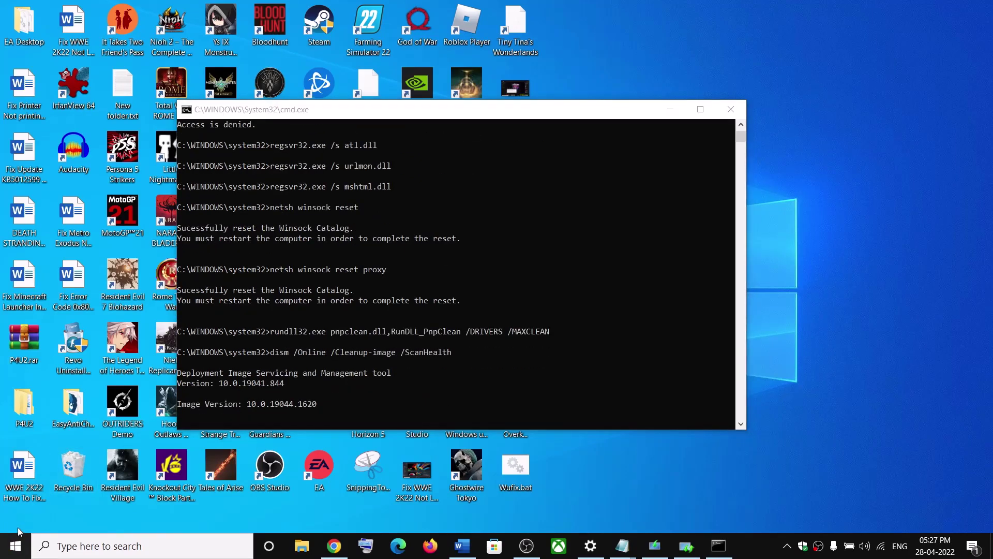
left_click(50, 518)
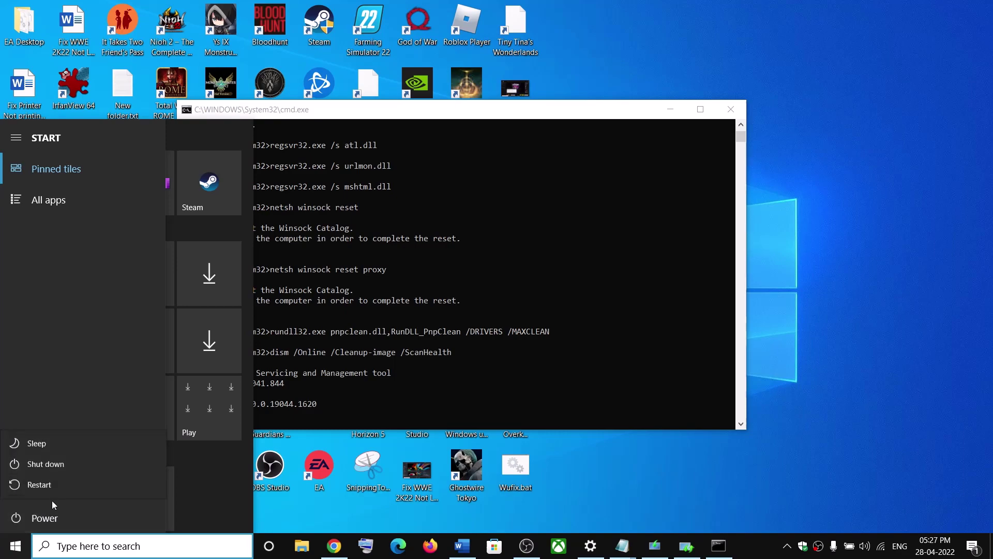
key("Escape")
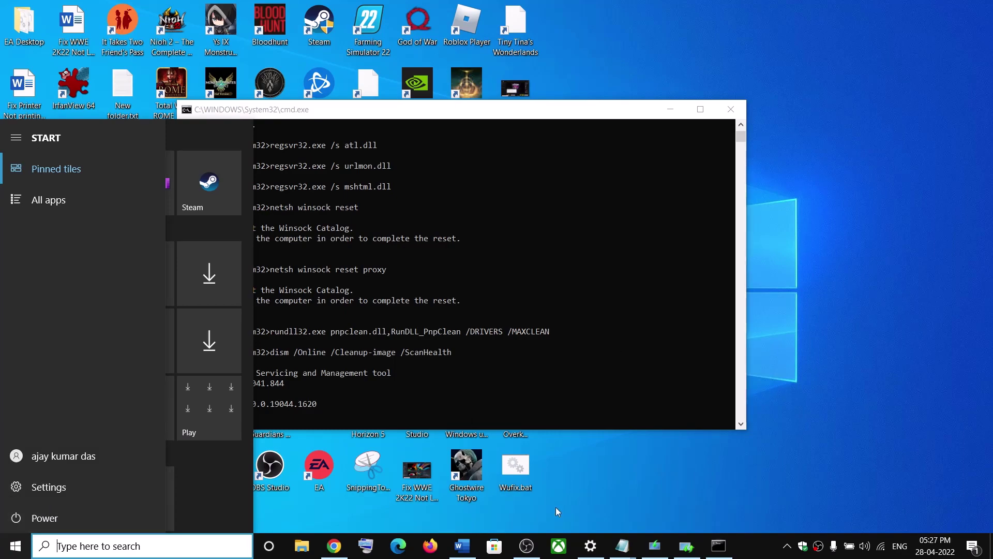
Step: Highlight Step 4's 'Use Media Creation Tool' heading and software download link in the Word guide
left_click(462, 546)
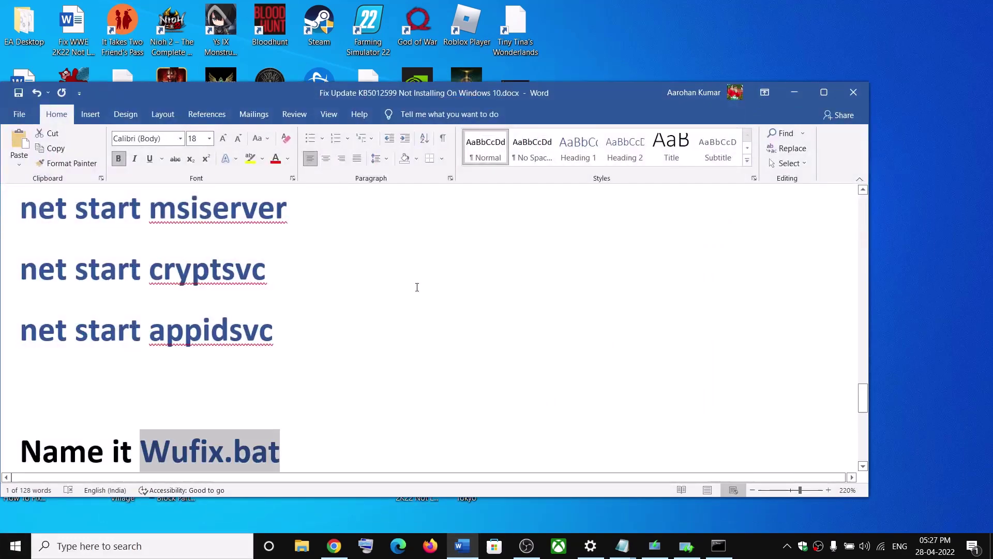
scroll(417, 287, "down", 10)
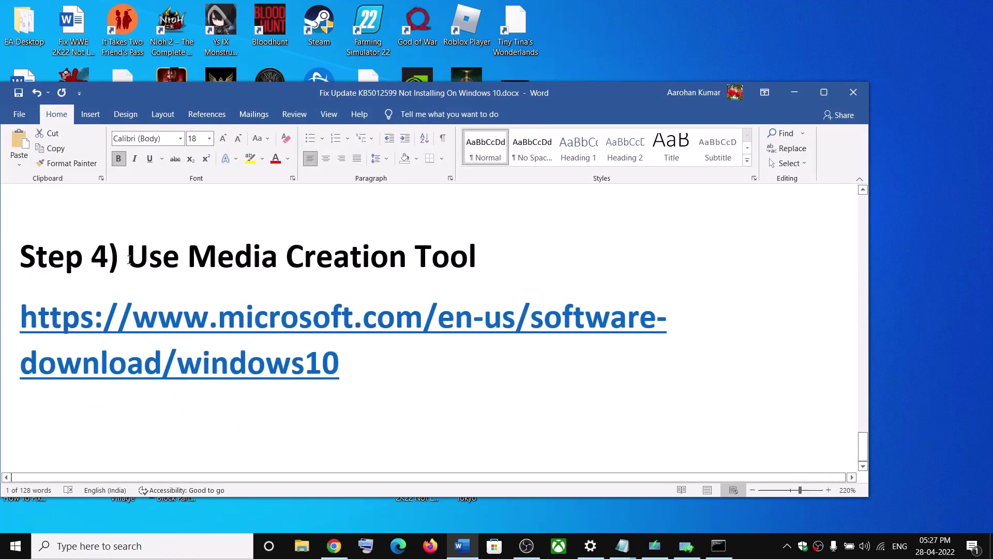
left_click_drag(130, 257, 480, 259)
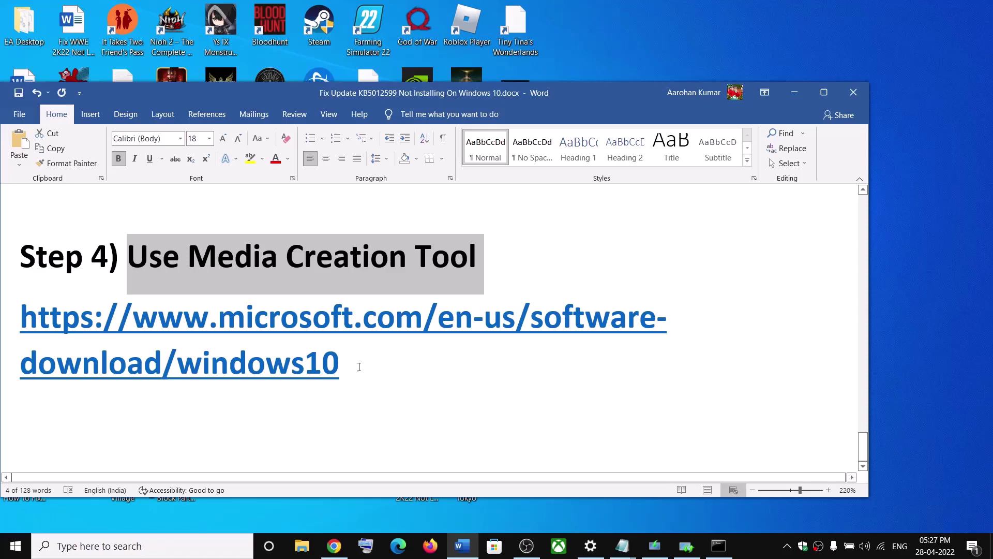
left_click_drag(359, 368, 174, 337)
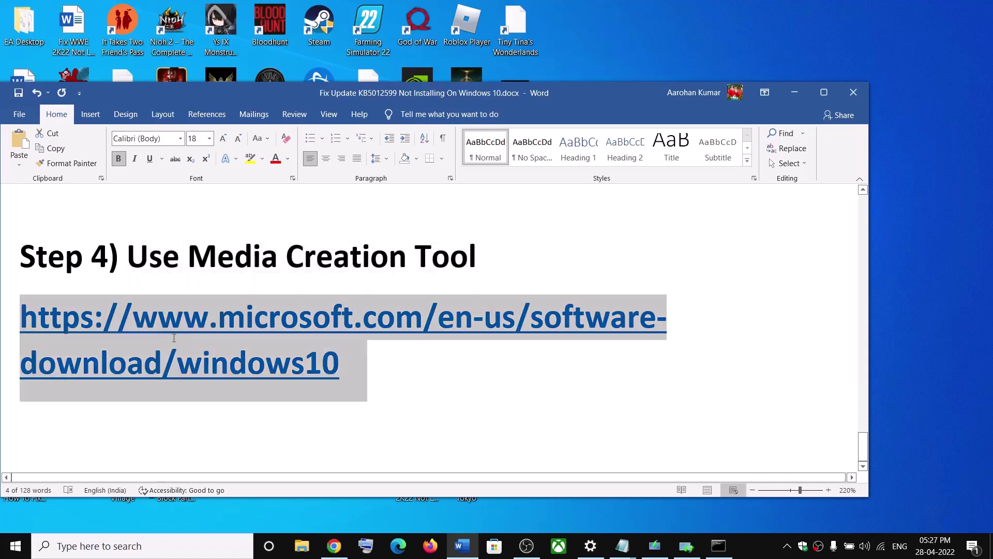
Step: Find the media creation tool section in Chrome and launch the downloaded MediaCreationTool
left_click(333, 553)
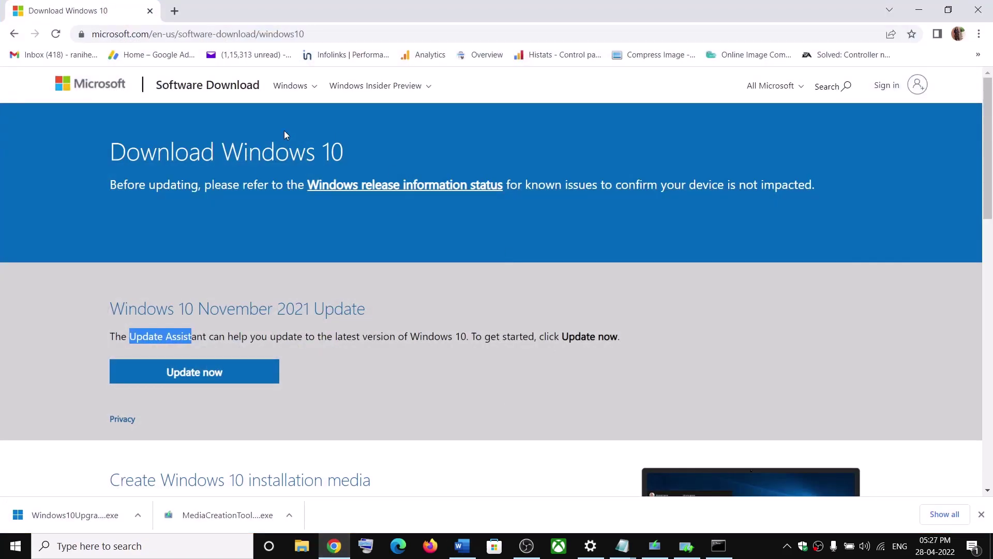
scroll(316, 276, "down", 4)
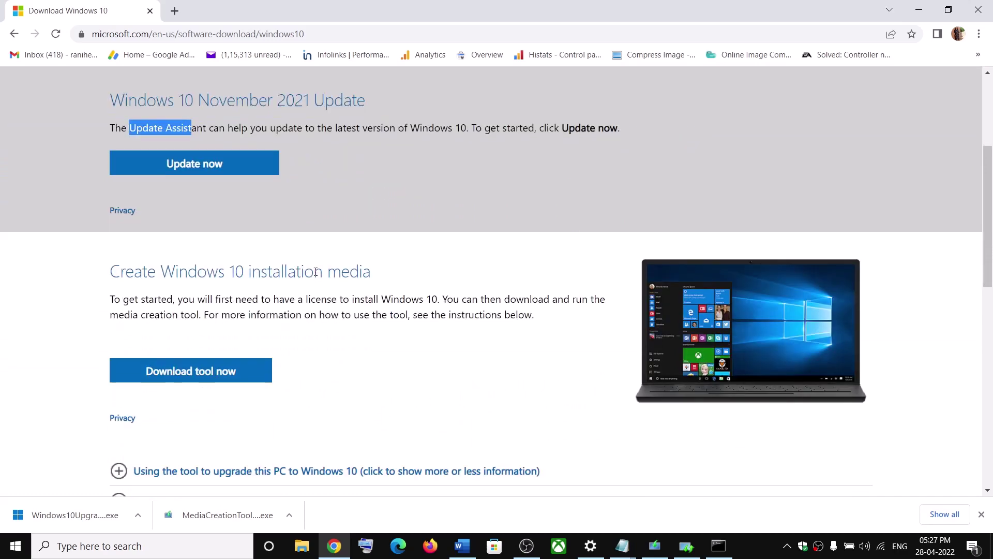
left_click_drag(121, 317, 200, 317)
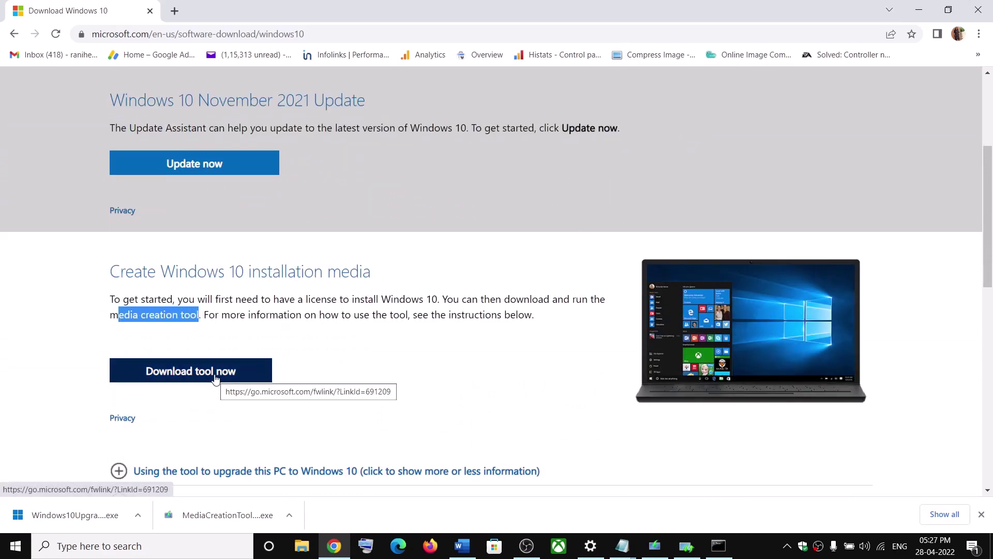
left_click(225, 515)
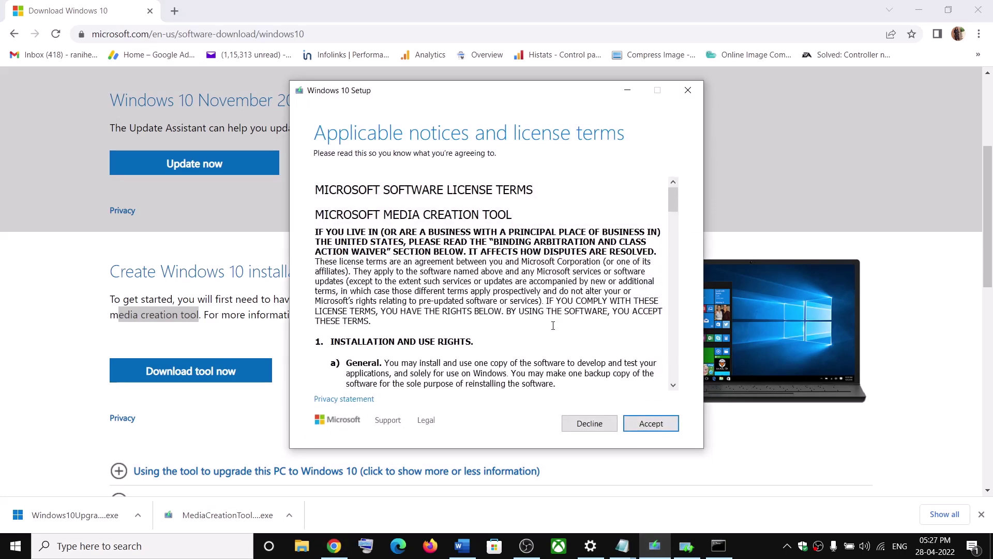
Step: Accept the Media Creation Tool license terms and proceed with 'Upgrade this PC now'
left_click(654, 423)
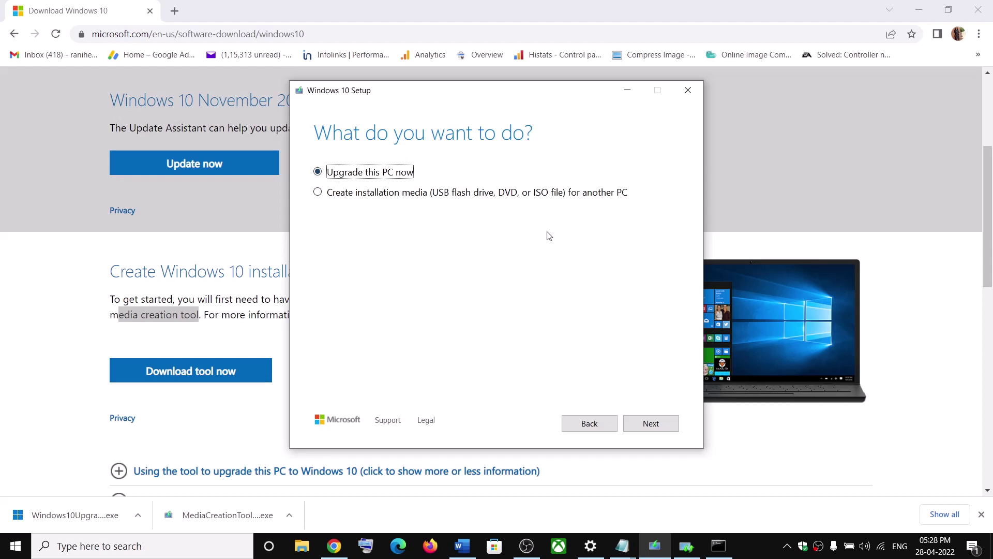
left_click(639, 424)
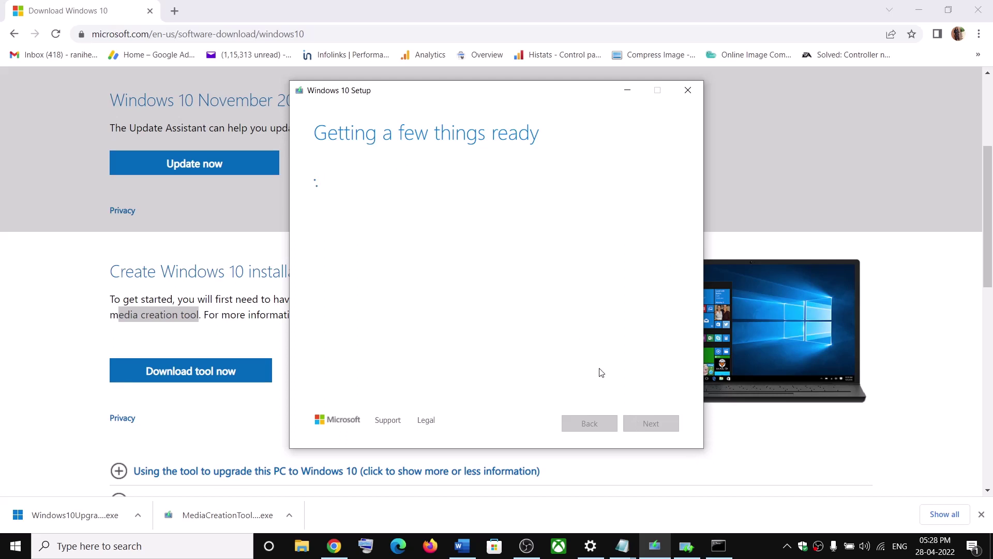
left_click(753, 553)
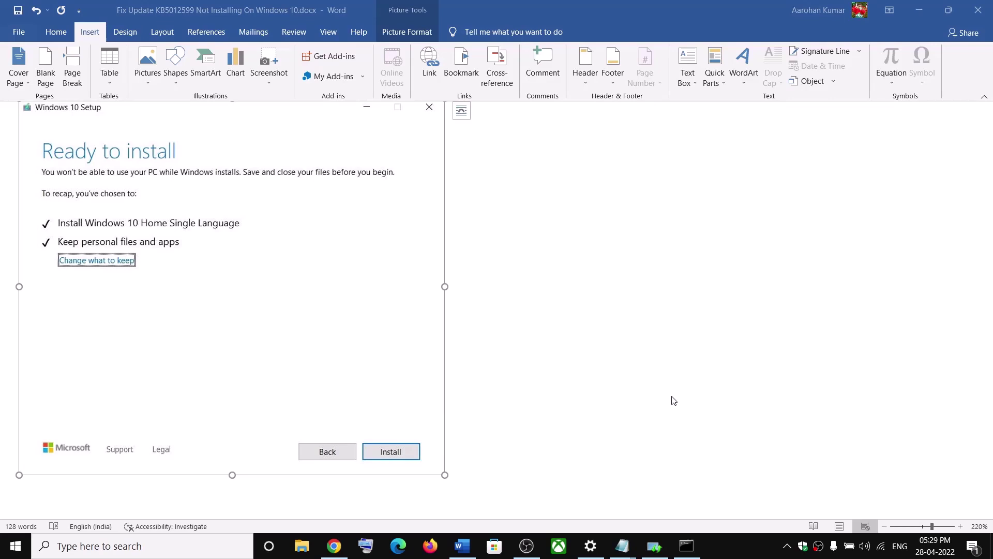
scroll(574, 361, "up", 2)
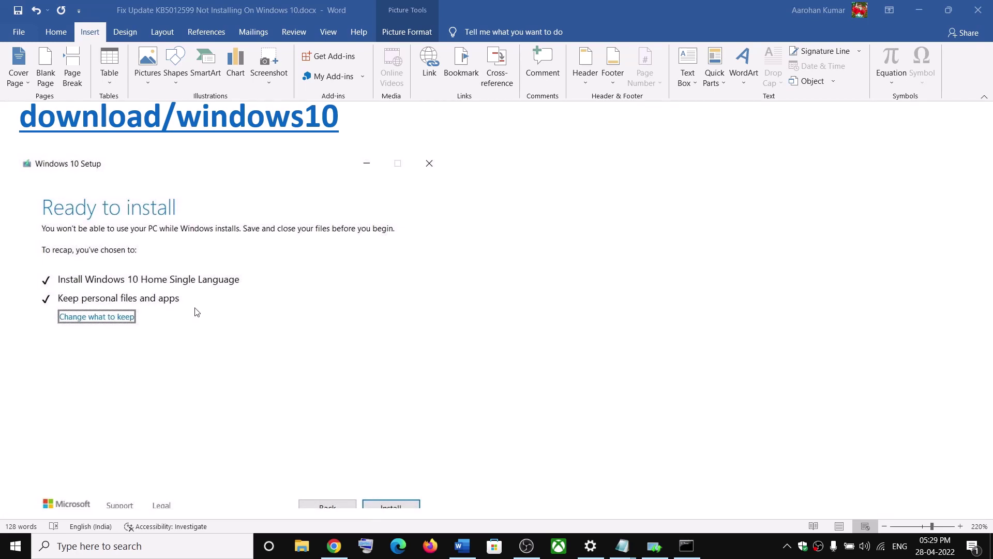
scroll(275, 321, "down", 2)
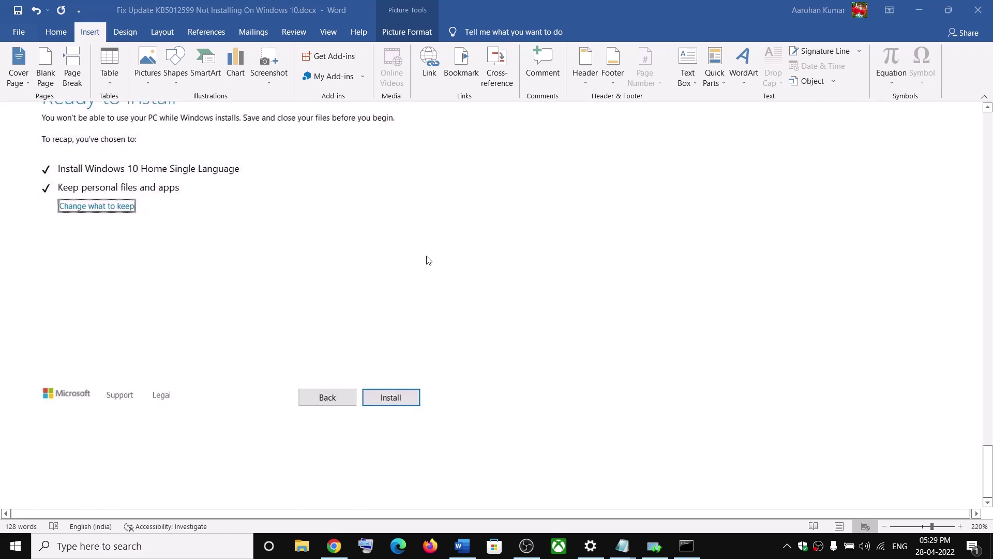
scroll(428, 260, "up", 10)
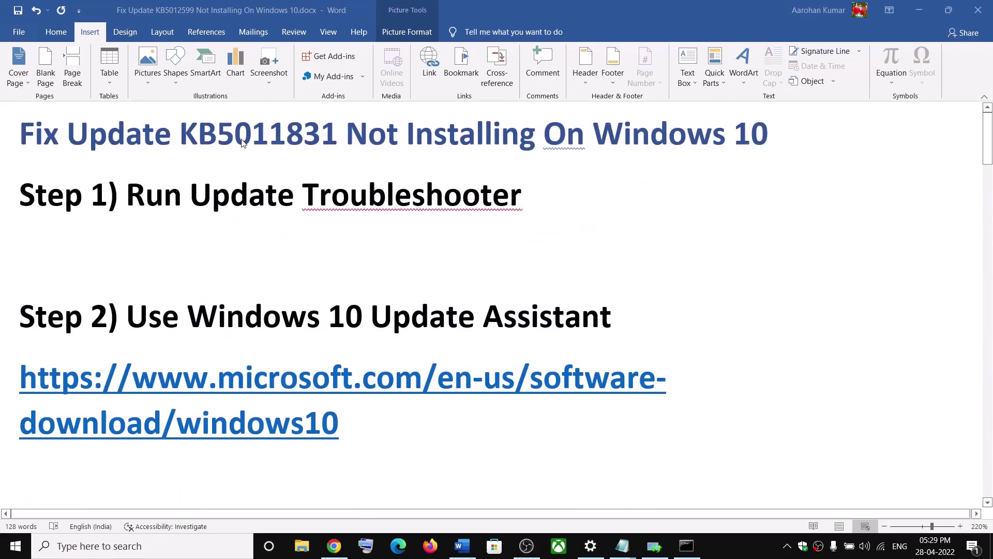
double_click(268, 135)
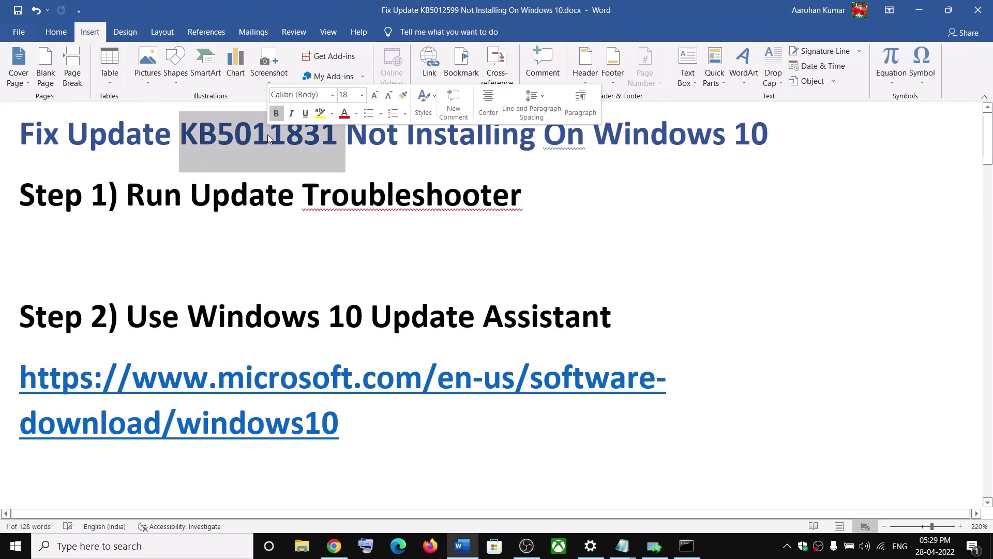
left_click(733, 553)
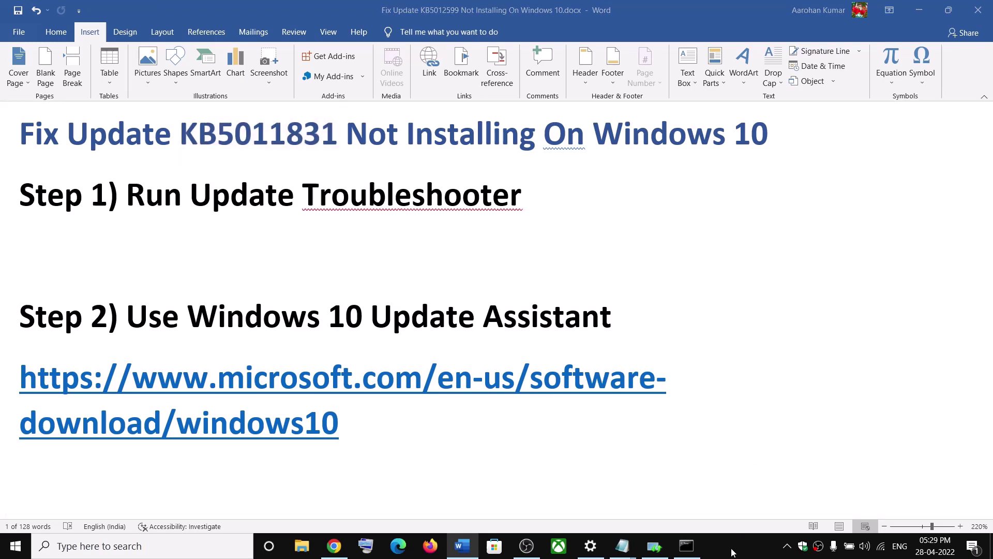